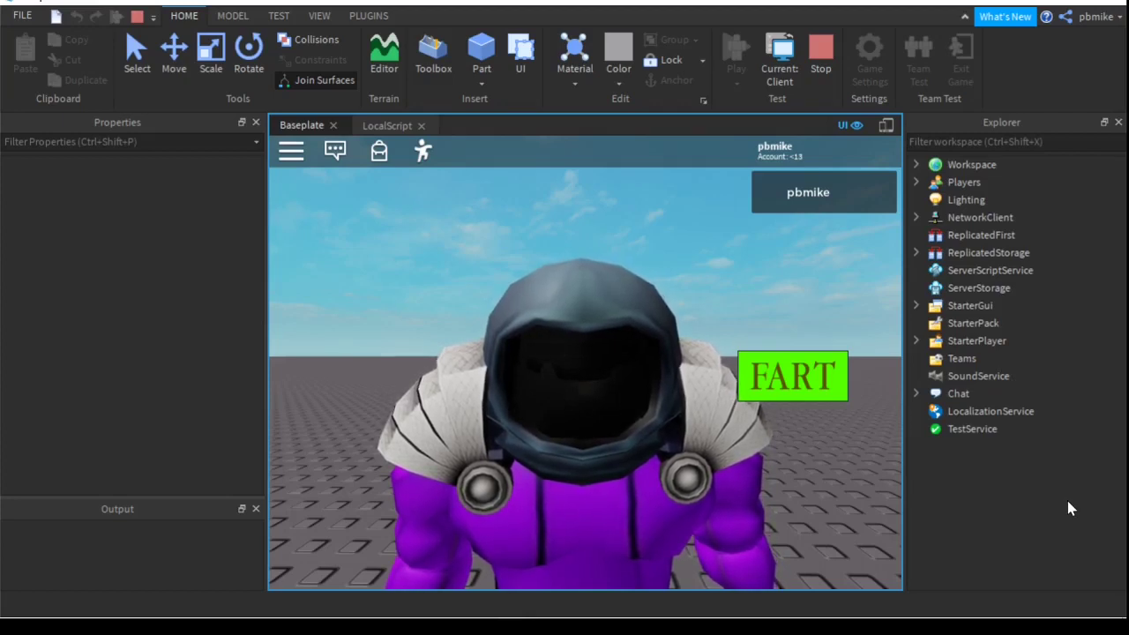
Try the FART button in the playtest, adjust the system volume, then stop the test
click(786, 375)
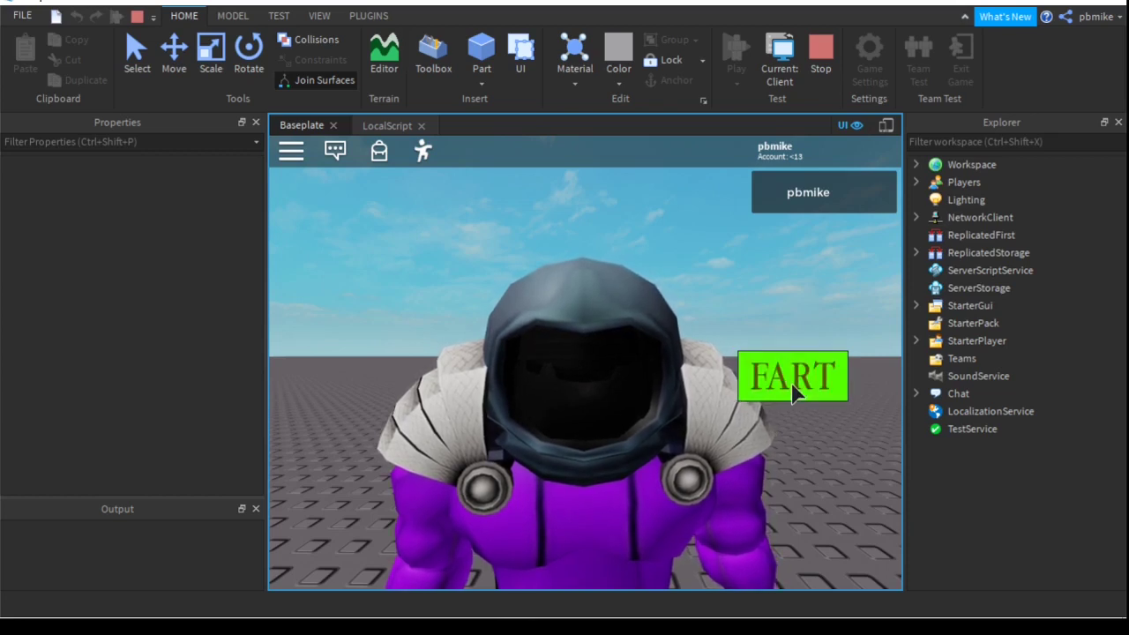
key(XF86AudioLowerVolume)
key(XF86AudioLowerVolume)
key(XF86AudioLowerVolume)
key(XF86AudioLowerVolume)
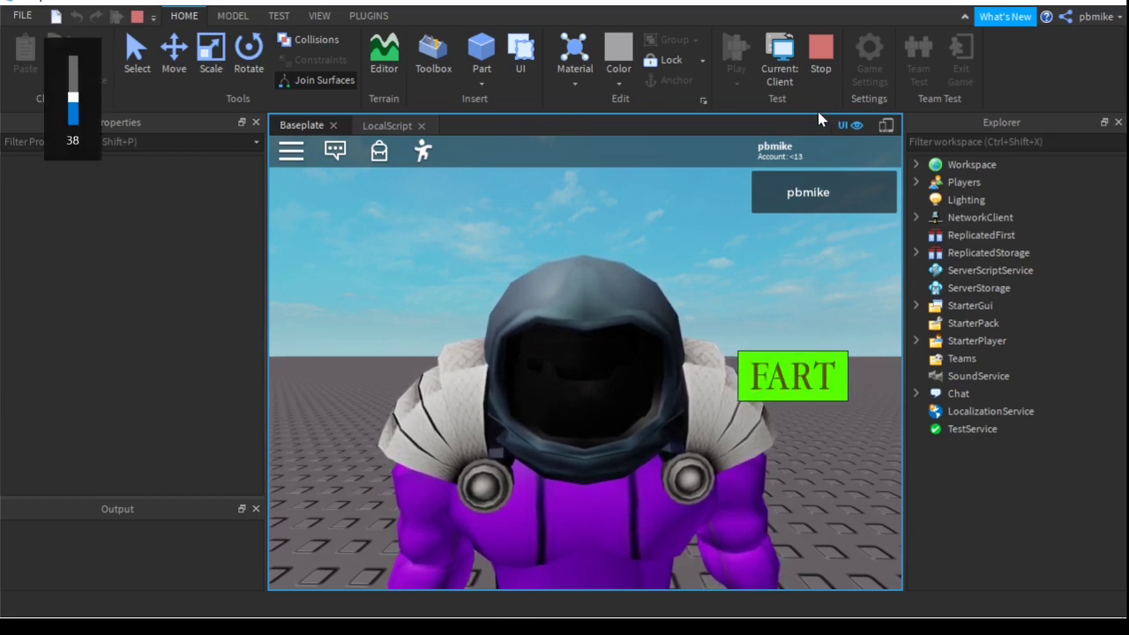
key(XF86AudioRaiseVolume)
click(832, 47)
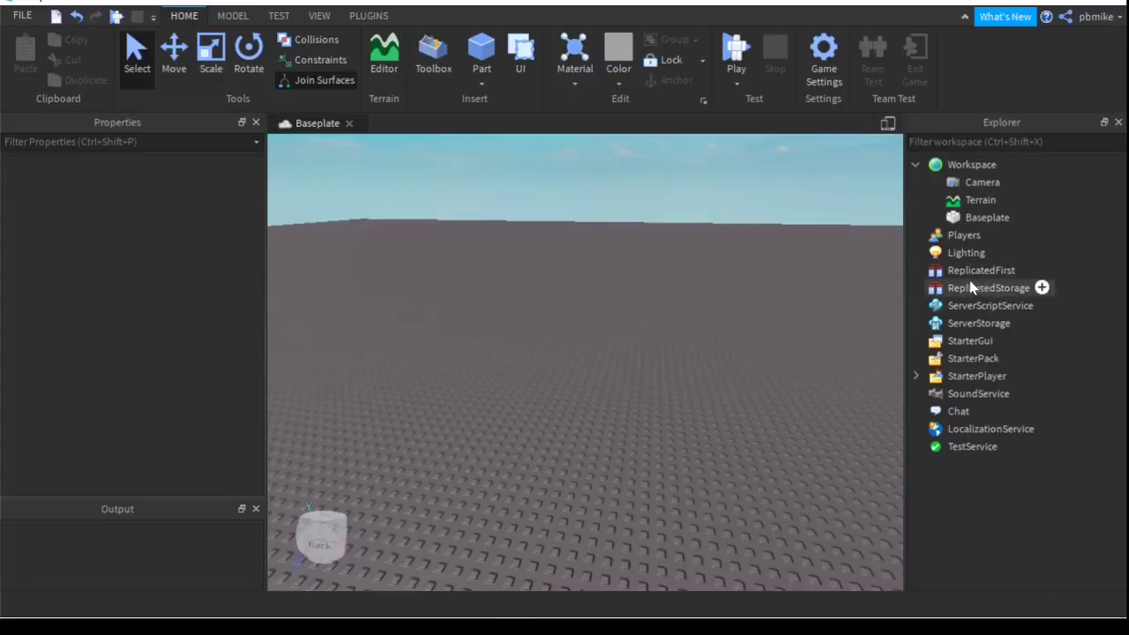
Insert a ScreenGui holding a Frame under StarterGui, drag it right and resize it to 124 x 57
click(1005, 342)
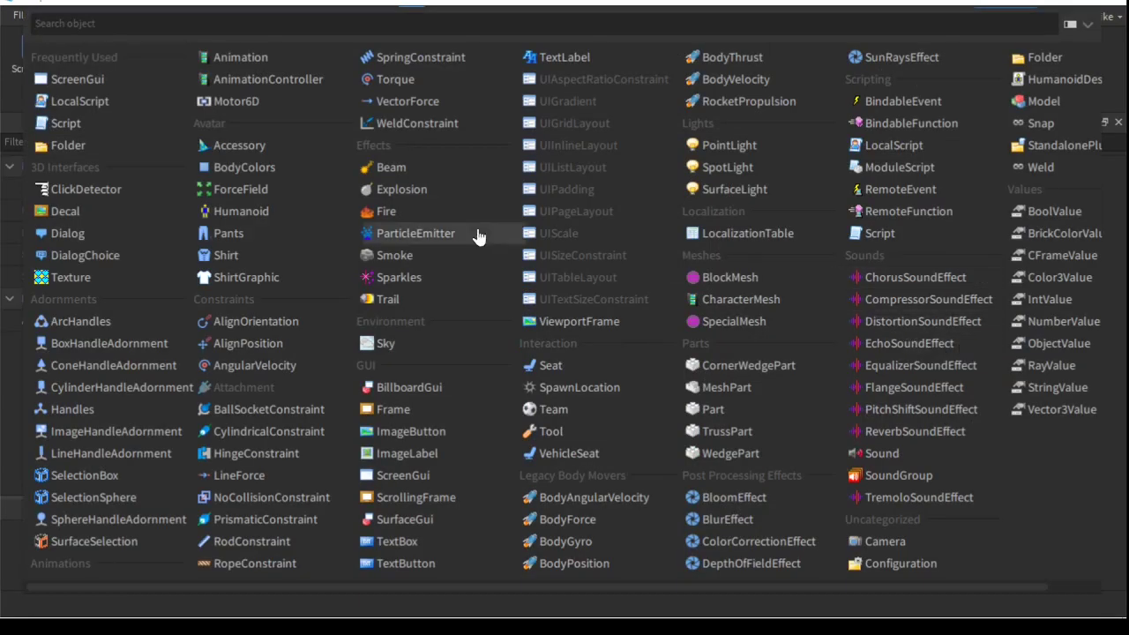
click(139, 82)
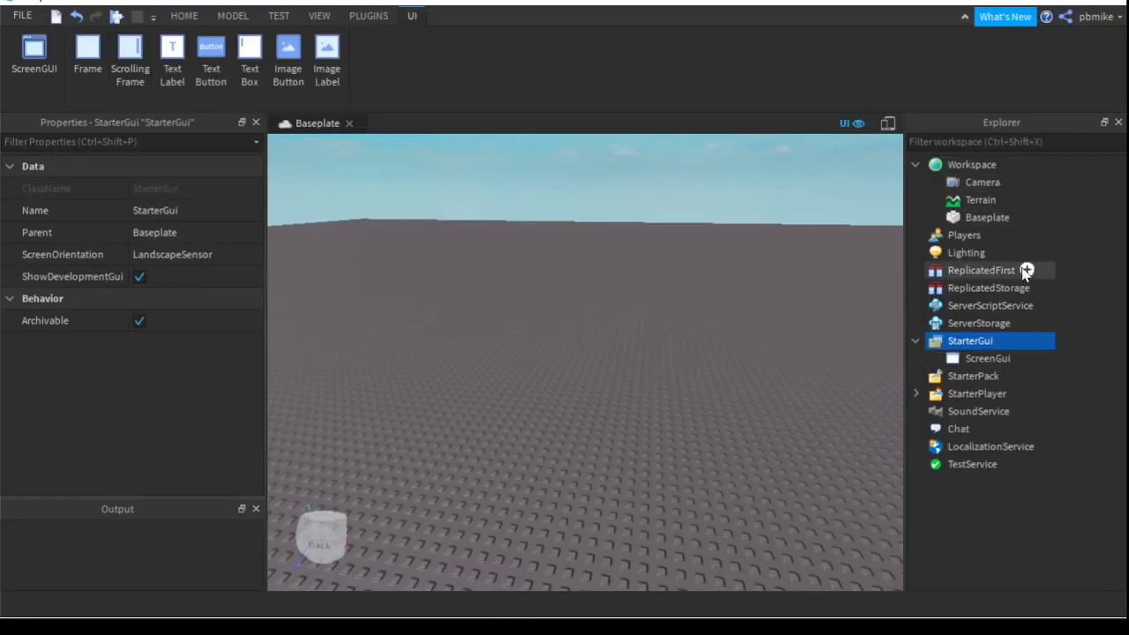
click(1020, 358)
click(1022, 359)
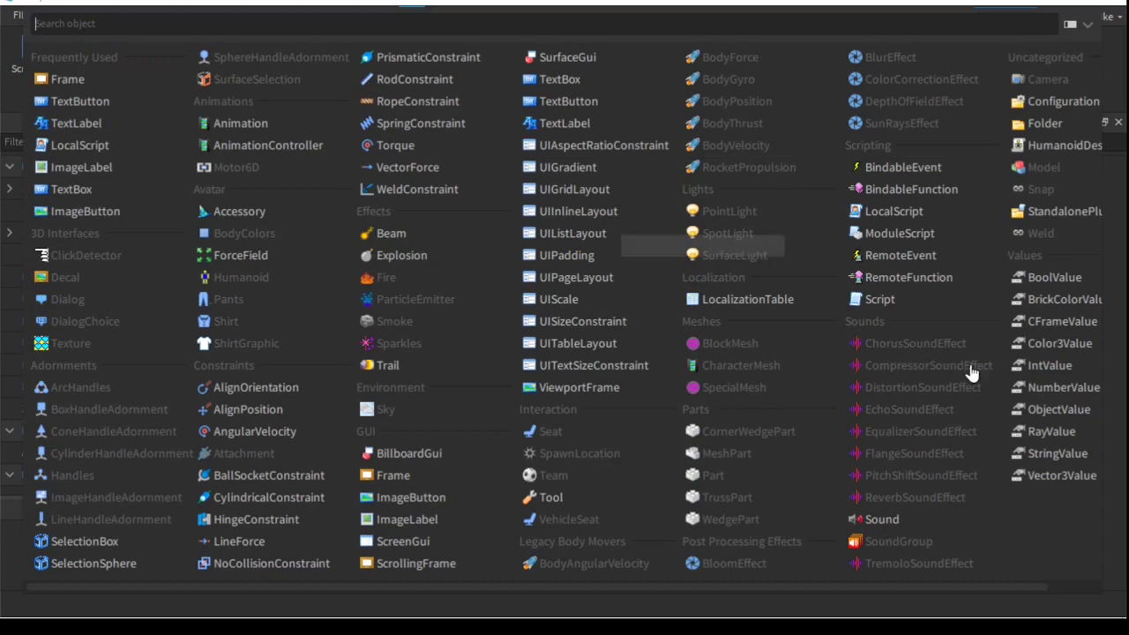
click(79, 79)
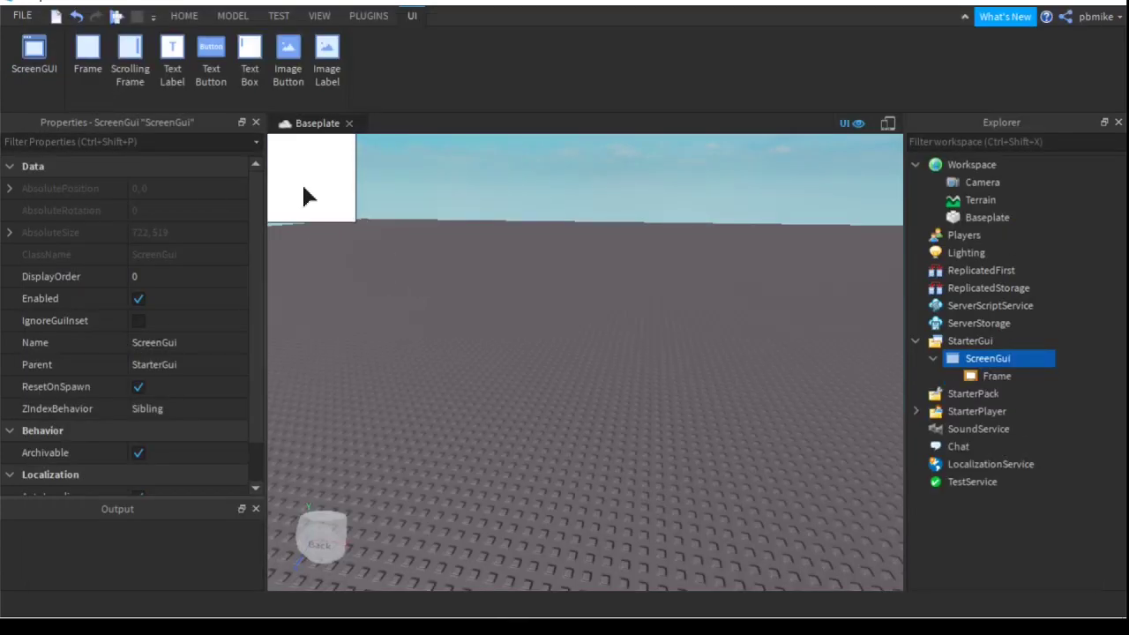
drag(302, 190, 800, 370)
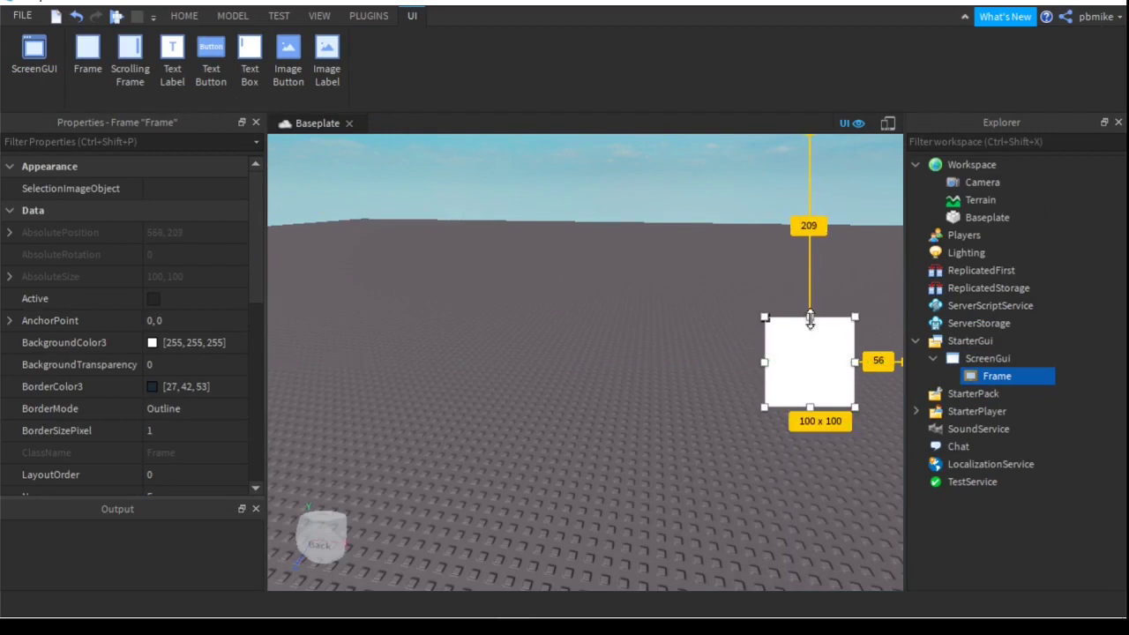
drag(809, 320, 807, 361)
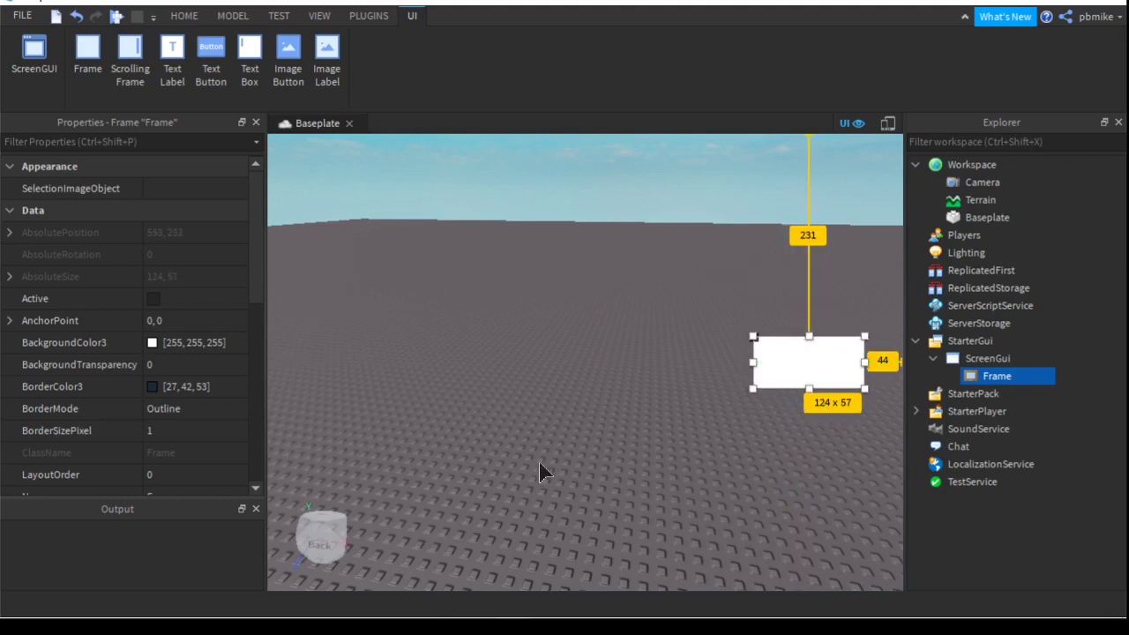
Check the Frame's Size and Position values in Properties
scroll(155, 414, down, 1)
scroll(154, 439, down, 2)
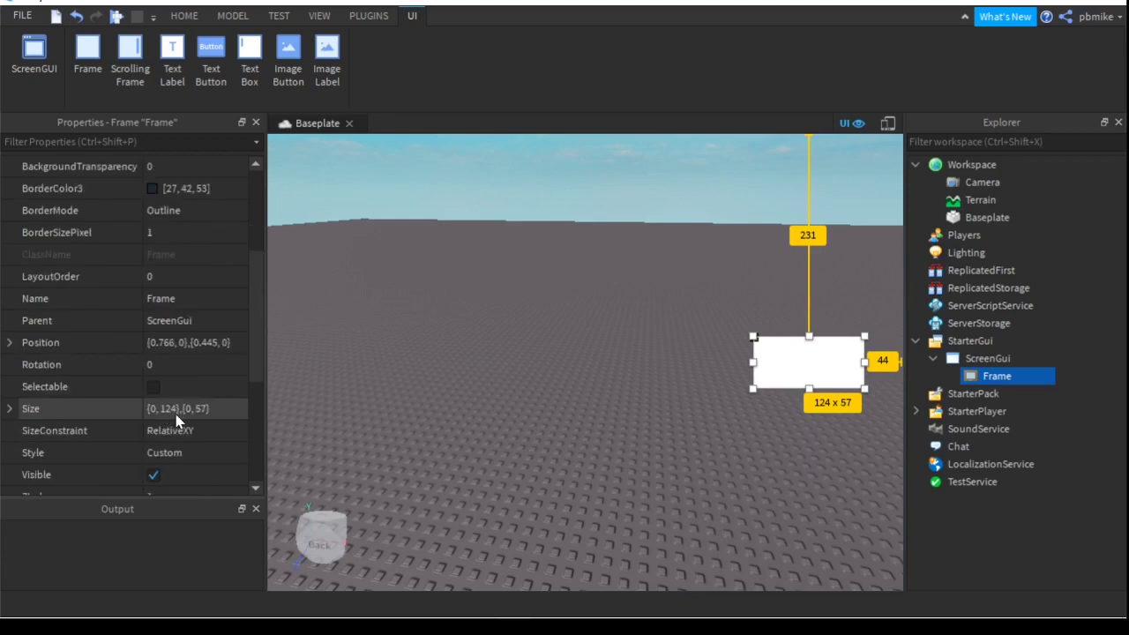
click(177, 413)
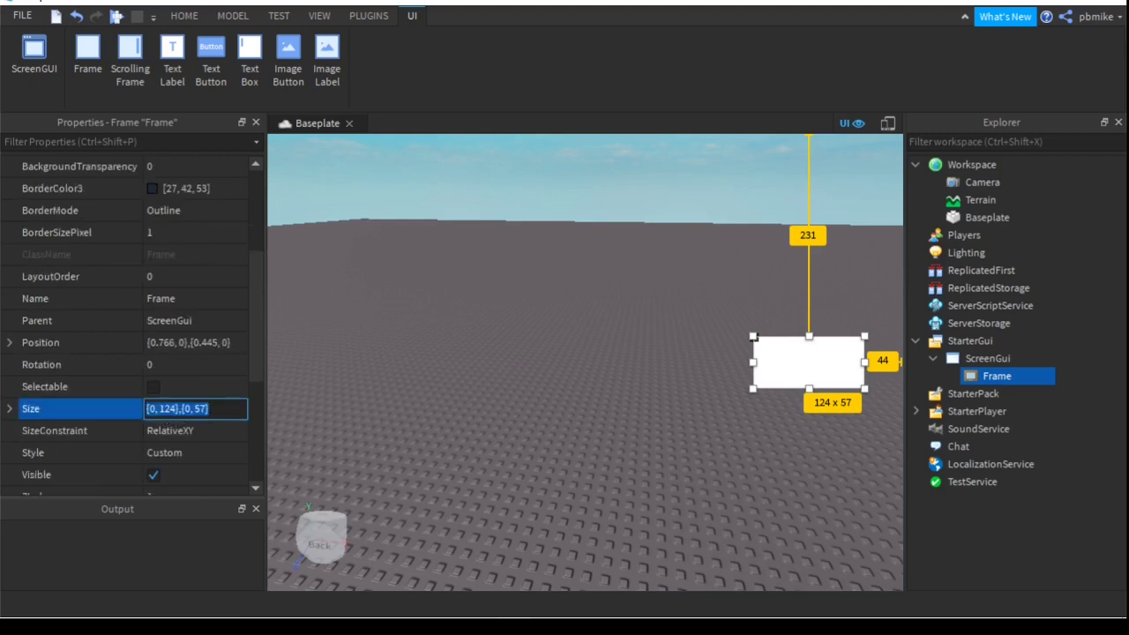
click(176, 410)
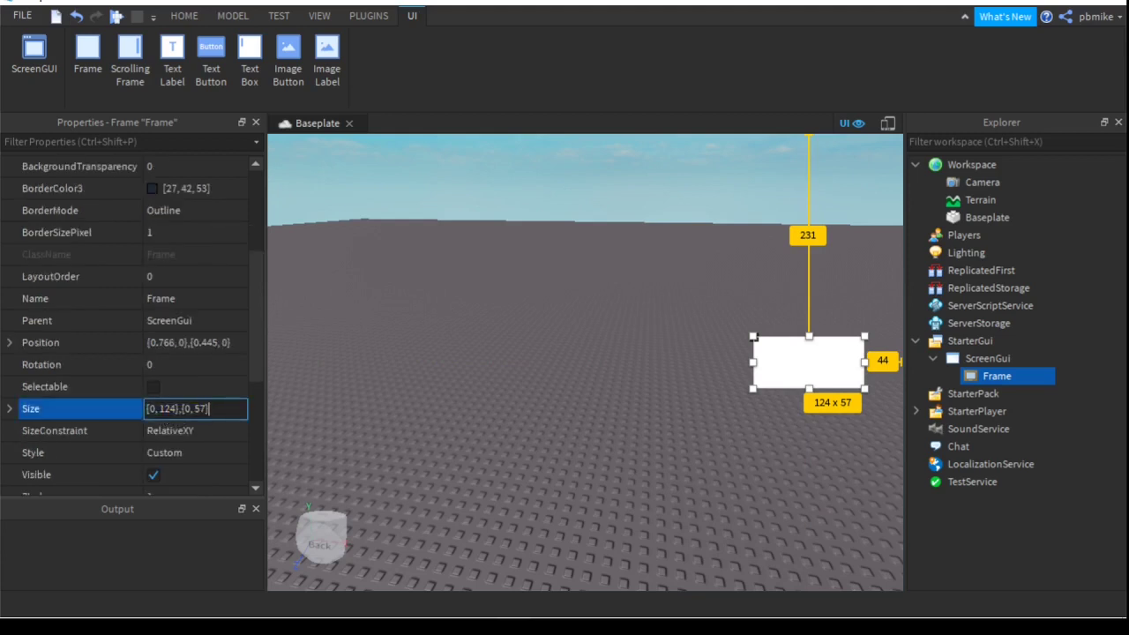
click(168, 345)
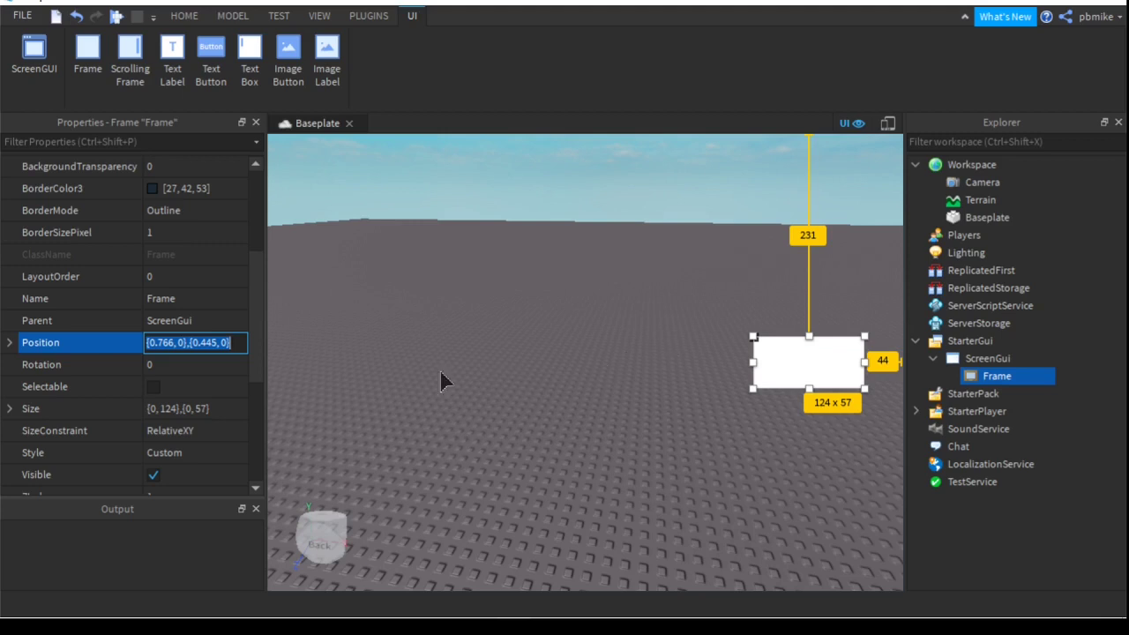
Set the Frame's BackgroundColor3 to bright green [0, 255, 0]
scroll(195, 427, down, 2)
scroll(196, 427, down, 1)
scroll(209, 416, up, 3)
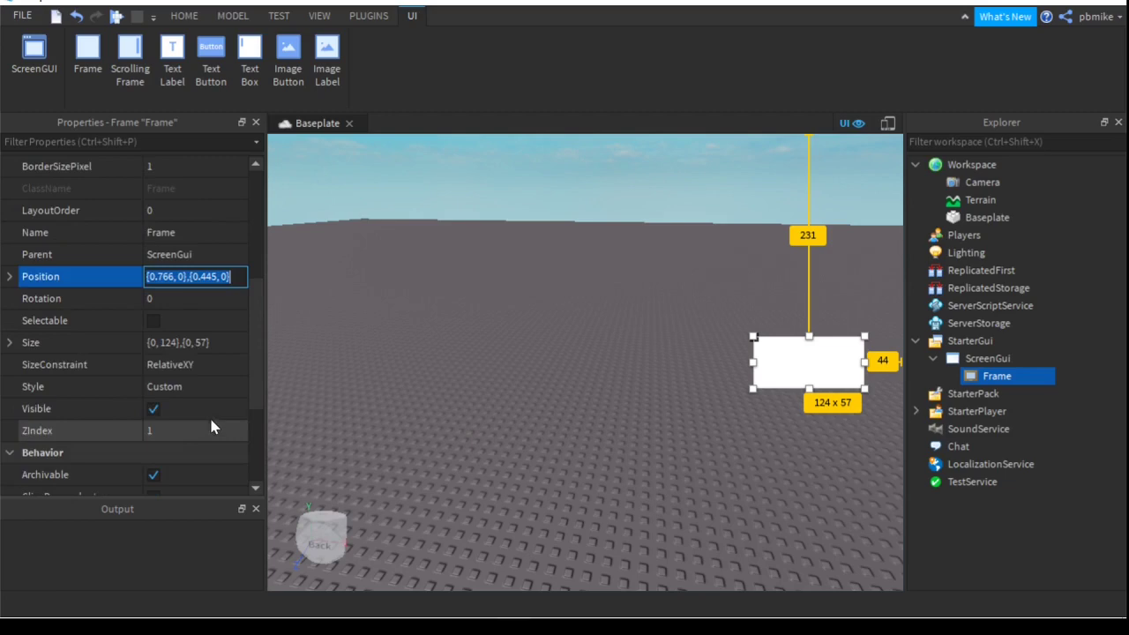
scroll(194, 320, up, 2)
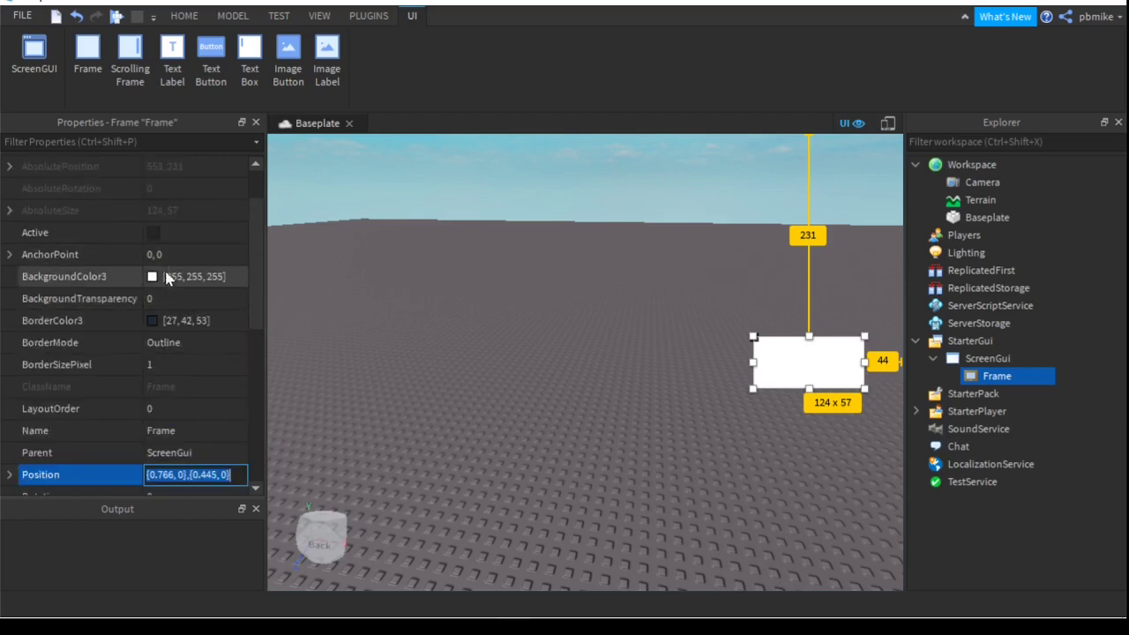
click(152, 277)
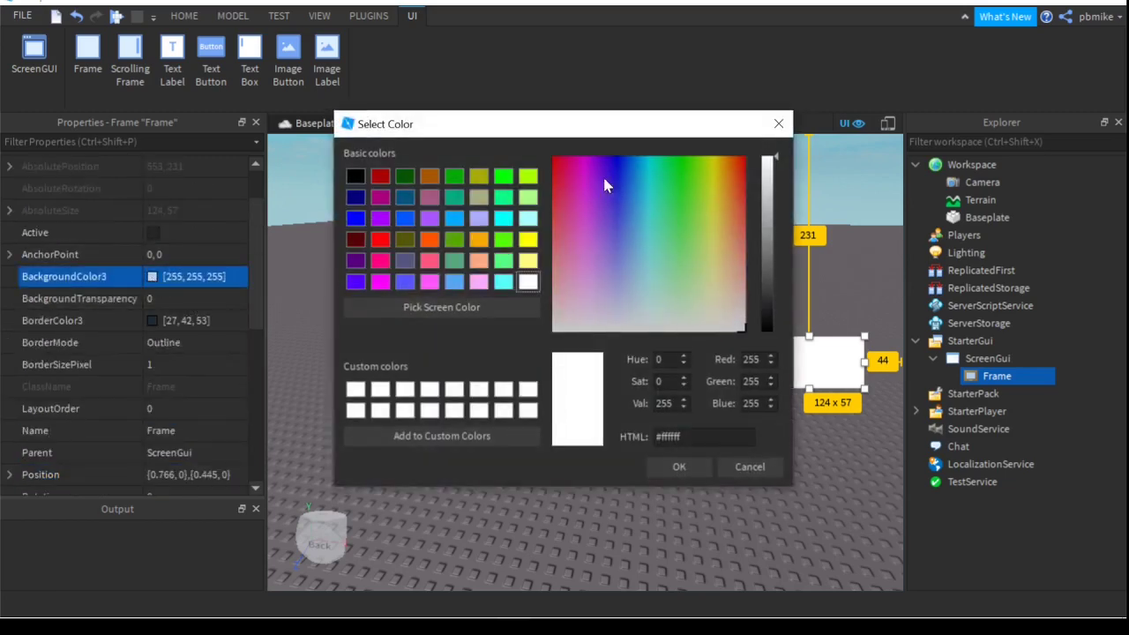
click(502, 177)
click(681, 467)
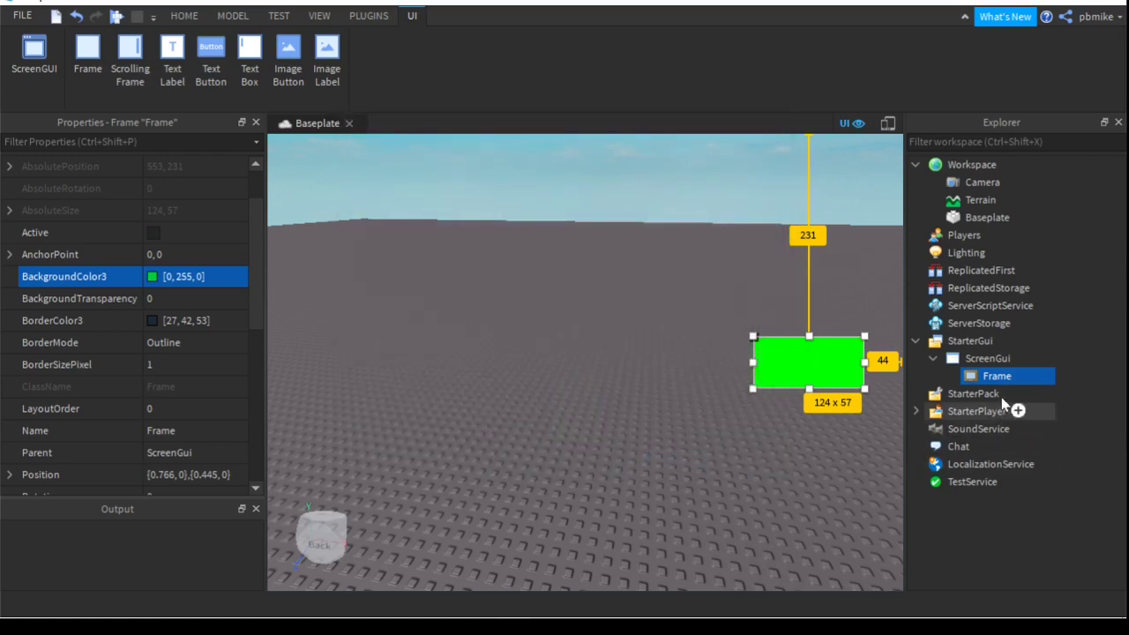
Insert a TextButton inside the Frame and check the Frame's Position value
click(1024, 376)
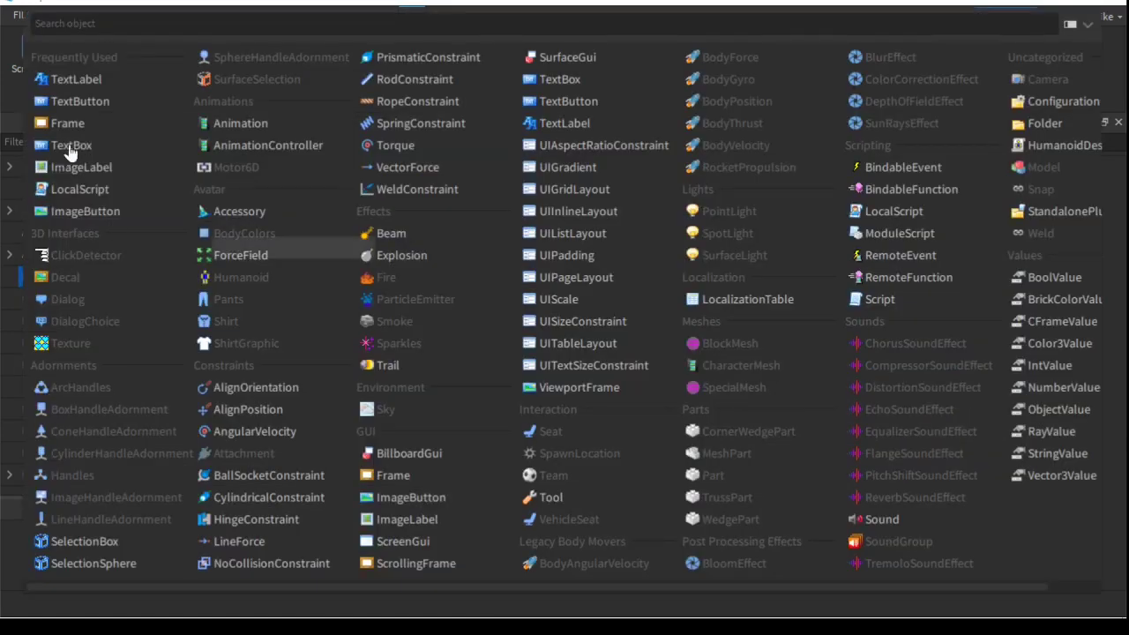
click(93, 101)
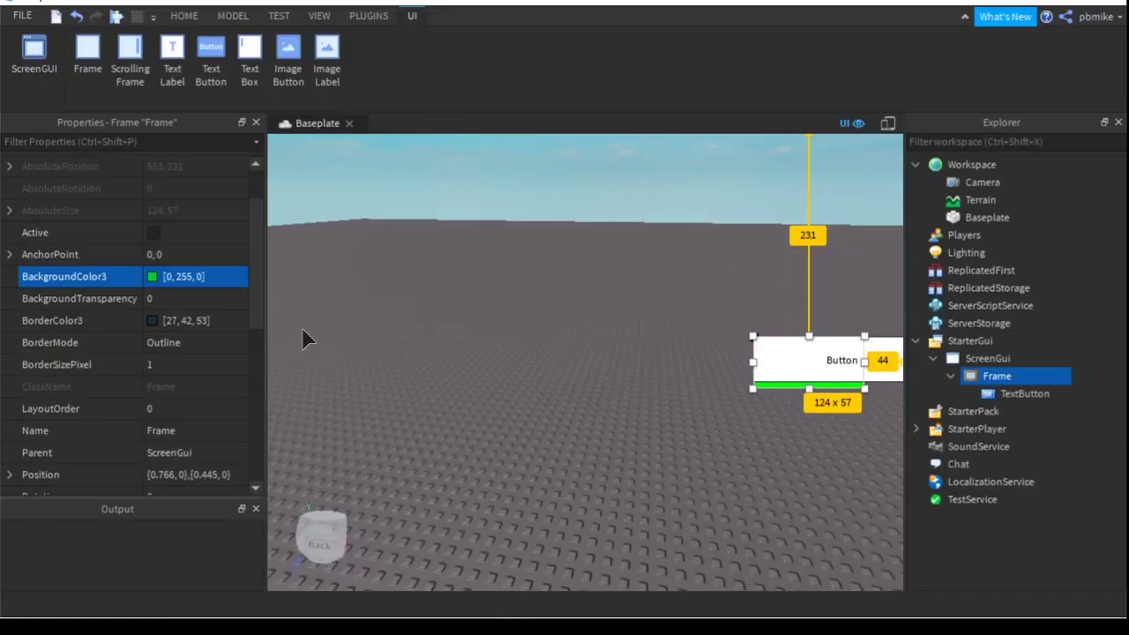
scroll(151, 393, down, 3)
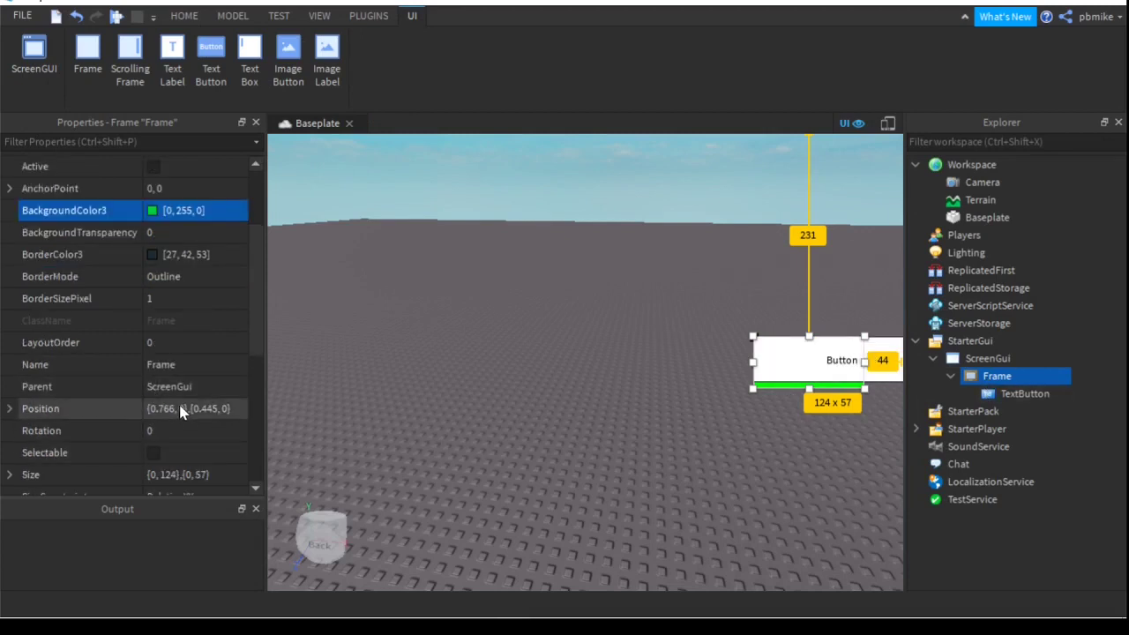
click(181, 409)
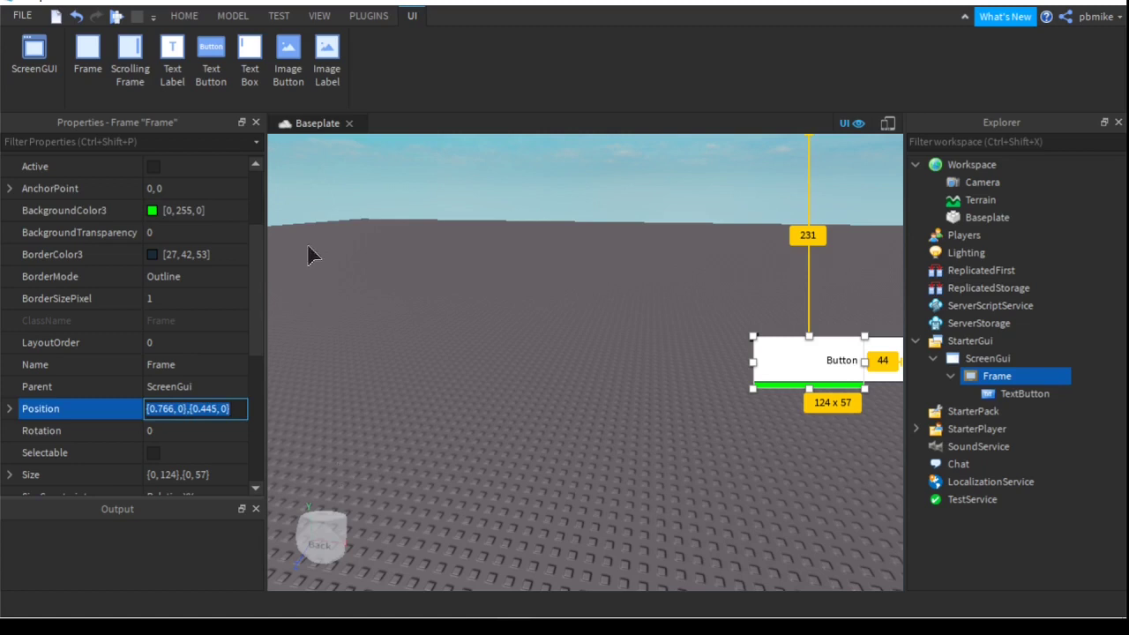
click(265, 430)
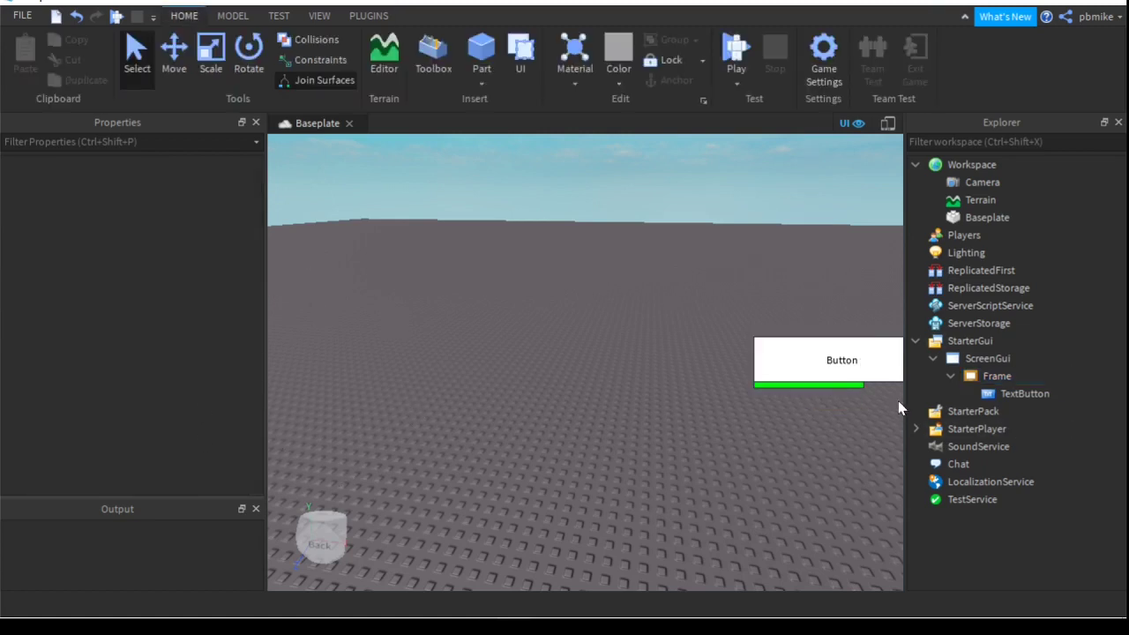
Reselect the Frame and undo a stray paste so its Size stays 124 x 57
click(1021, 376)
scroll(147, 382, down, 3)
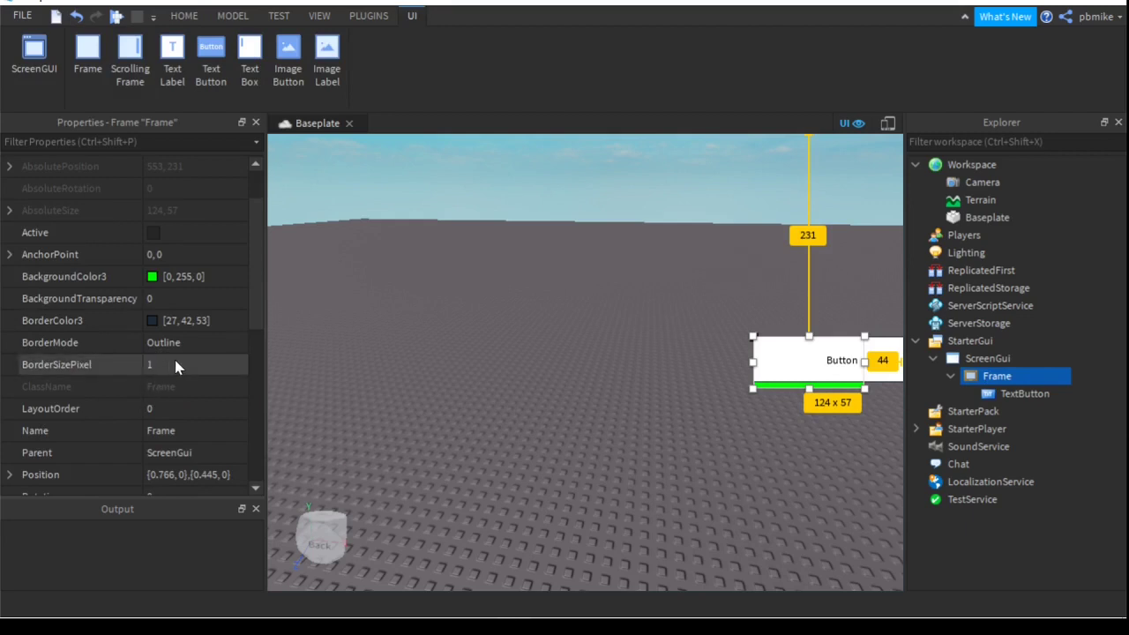
scroll(189, 411, down, 1)
scroll(198, 431, down, 1)
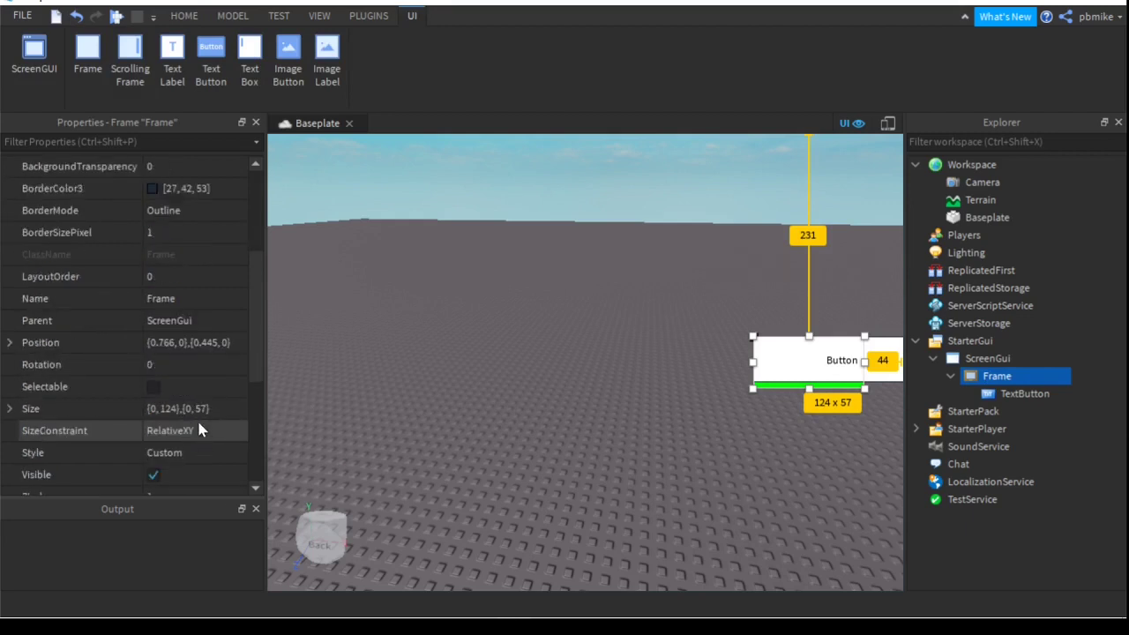
click(190, 409)
key(ctrl+v)
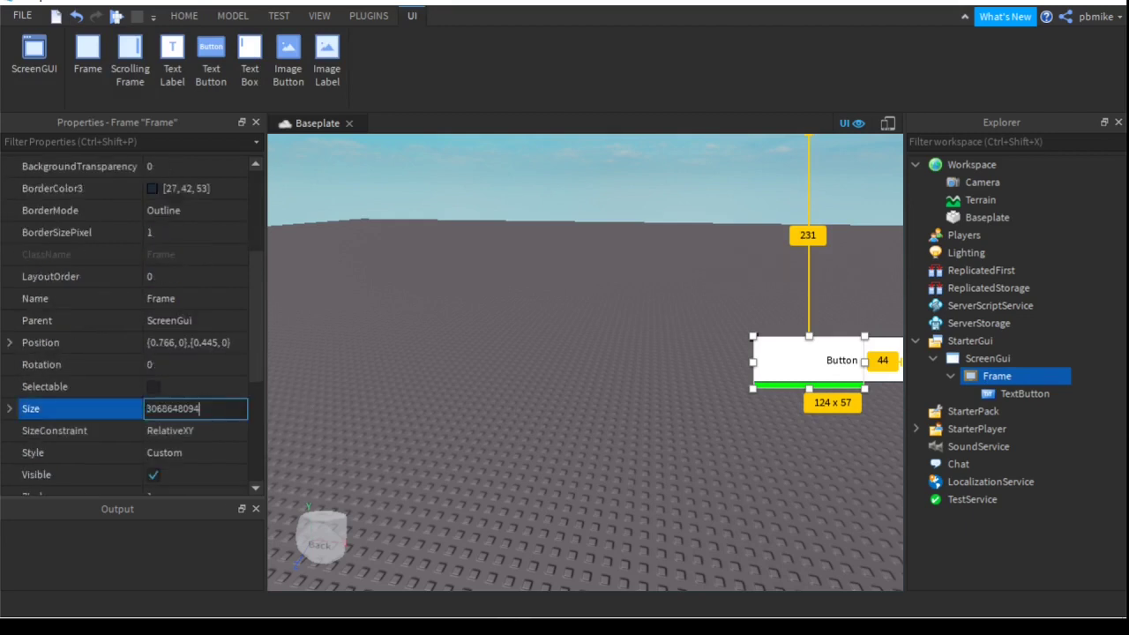
key(BackSpace)
key(BackSpace)
key(BackSpace)
key(BackSpace)
key(BackSpace)
key(BackSpace)
key(ctrl+z)
key(ctrl+z)
key(ctrl+c)
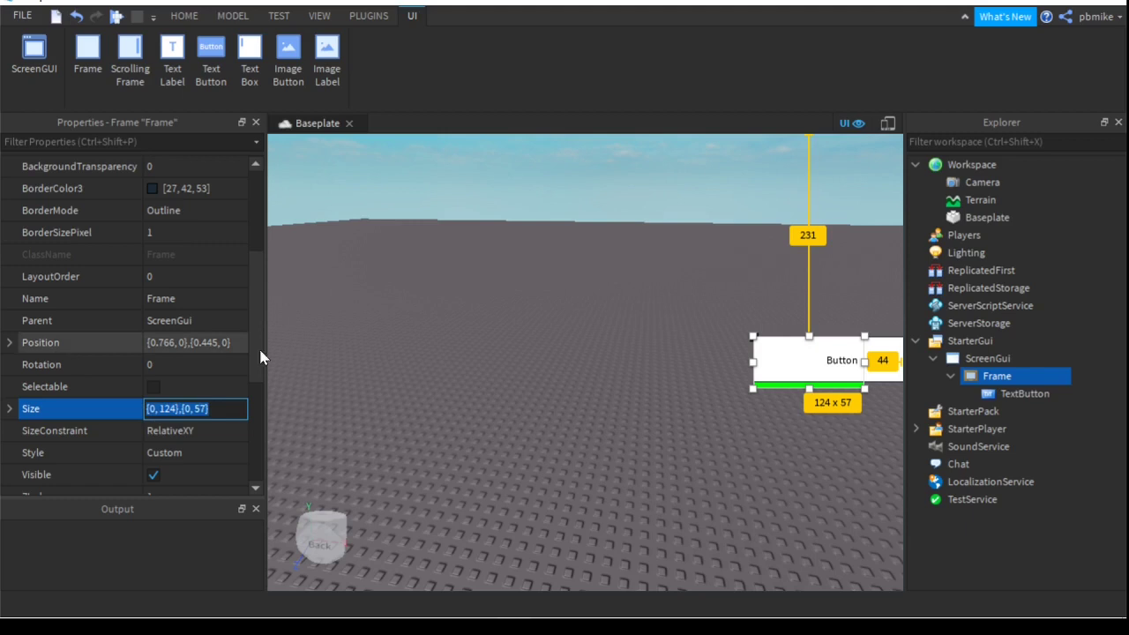
Set the TextButton's Size to {0,124},{0,57}
click(1023, 394)
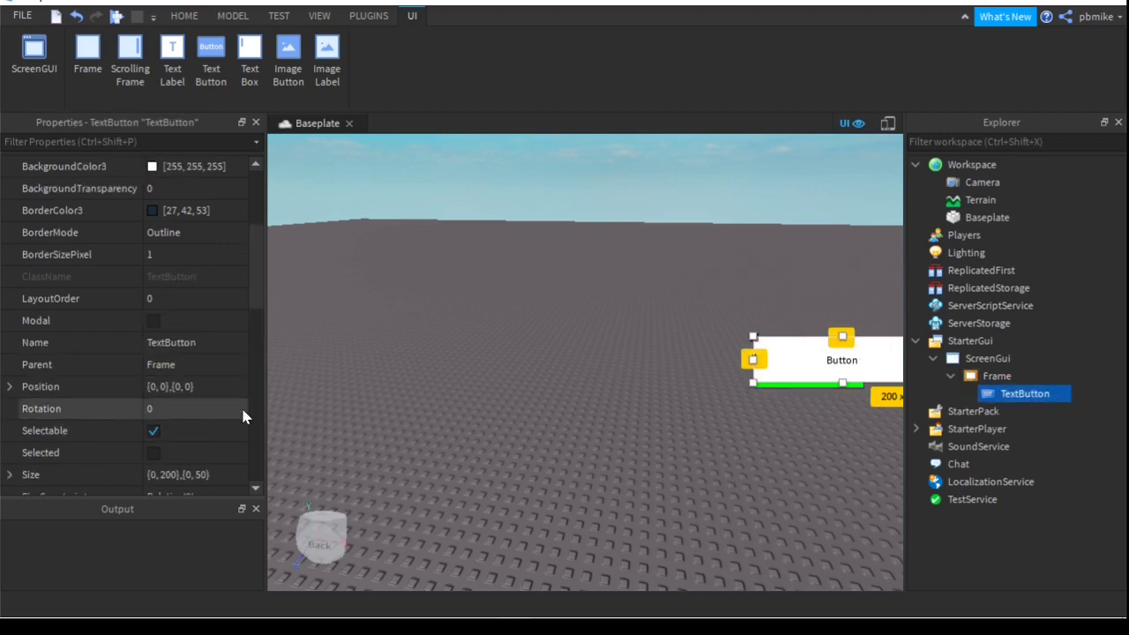
scroll(180, 454, down, 1)
click(189, 413)
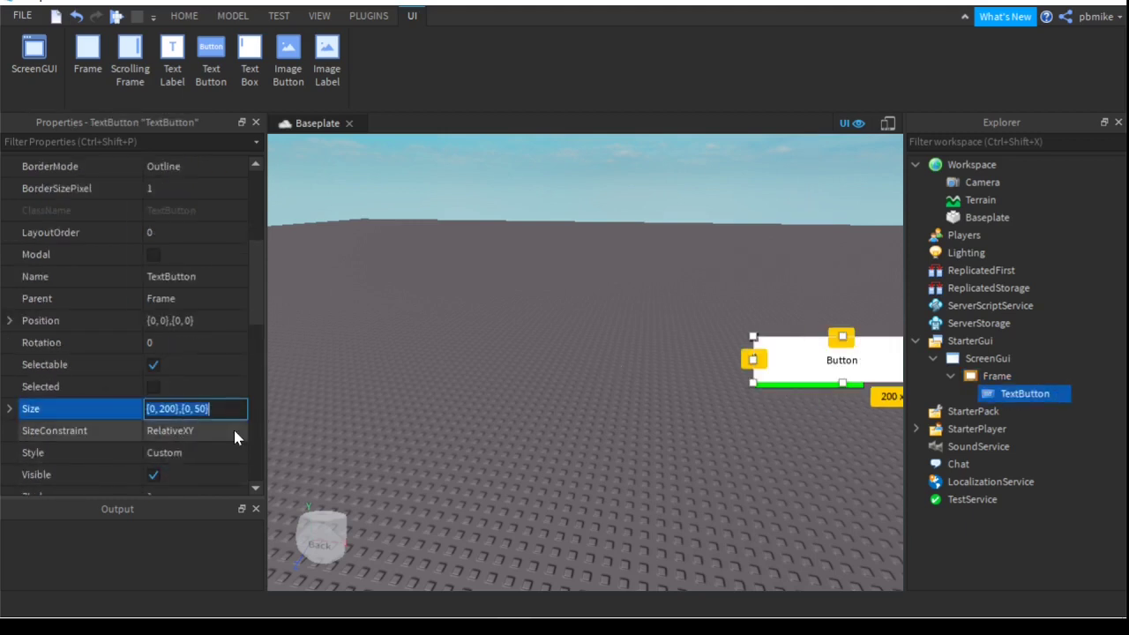
key(ctrl+v)
key(Return)
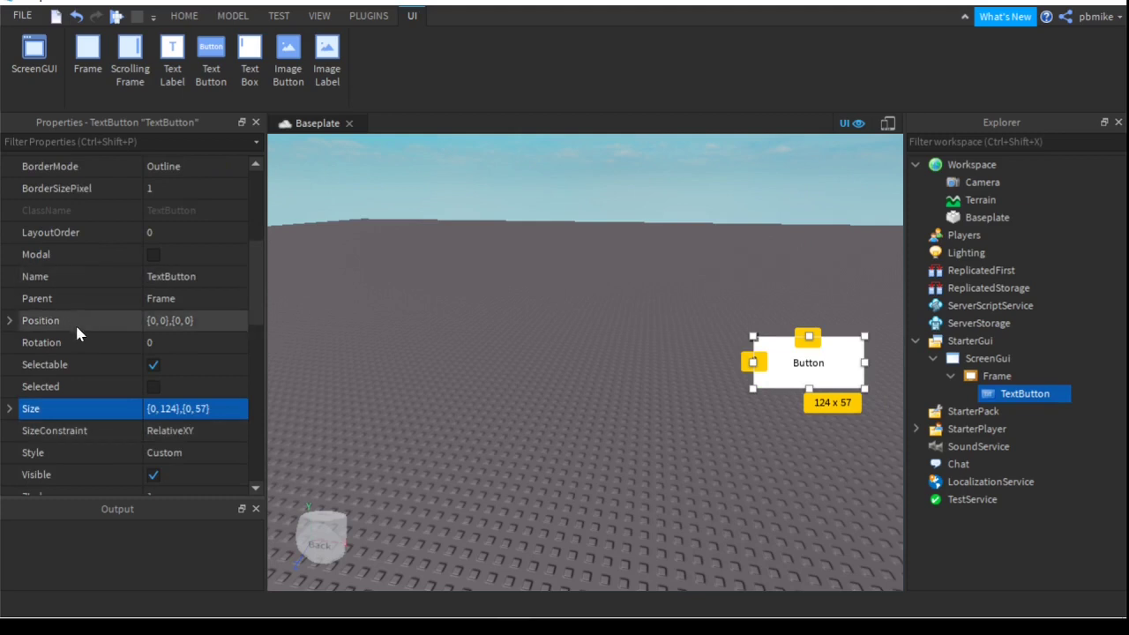
Make the TextButton's BackgroundColor3 bright green
scroll(162, 330, down, 3)
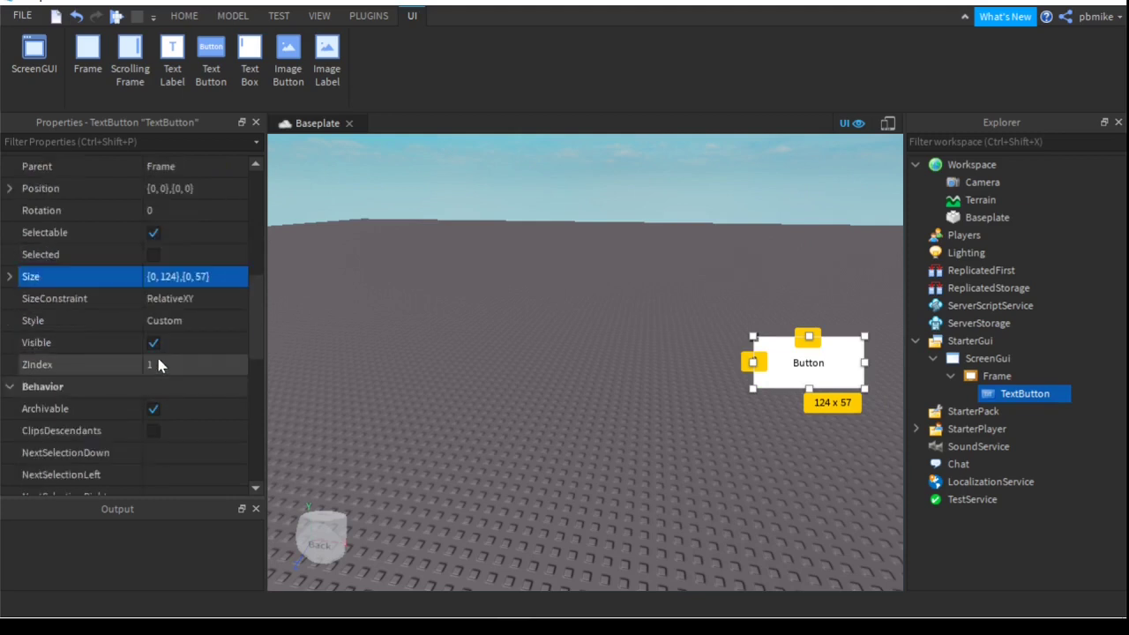
scroll(161, 381, up, 7)
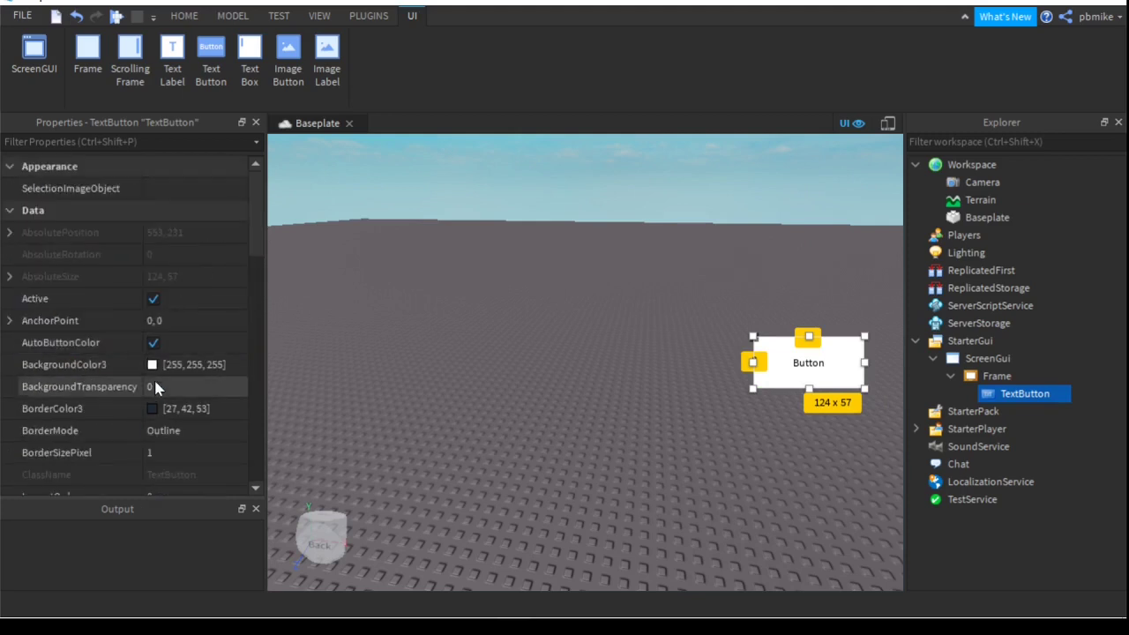
click(152, 364)
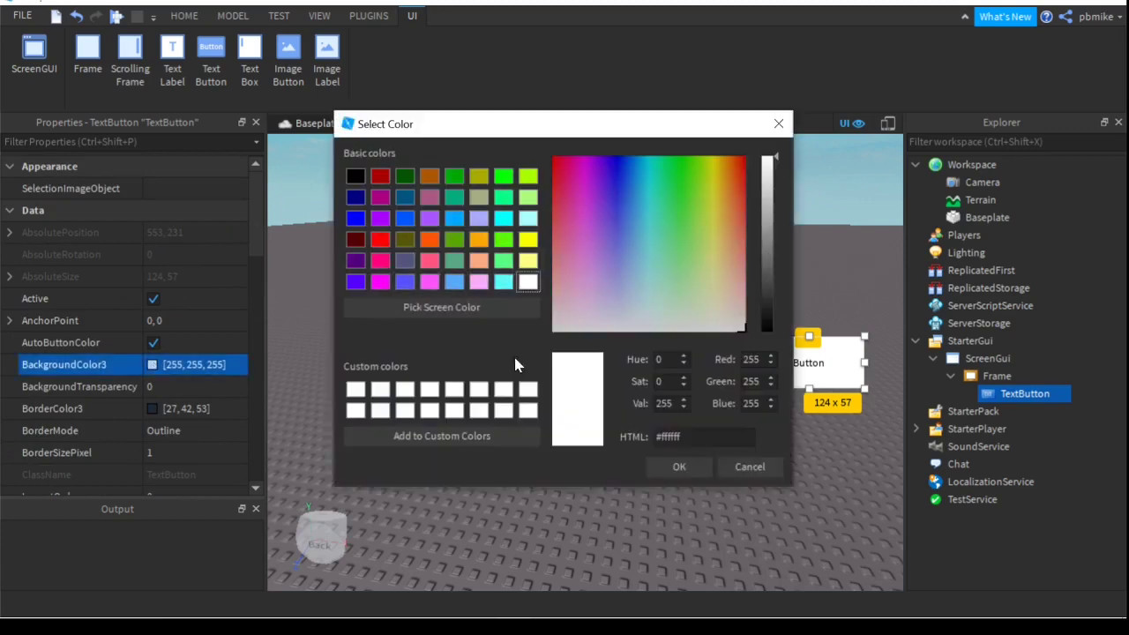
click(503, 240)
click(674, 471)
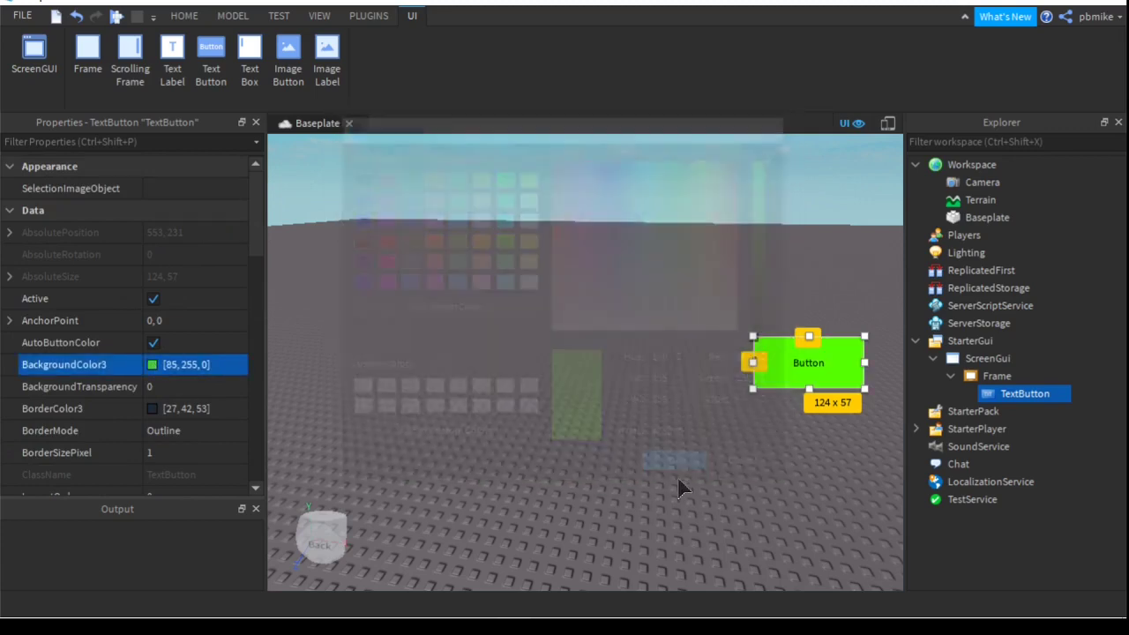
Turn on TextScaled and set the button's Font to Garamond
scroll(169, 429, down, 4)
scroll(168, 429, down, 5)
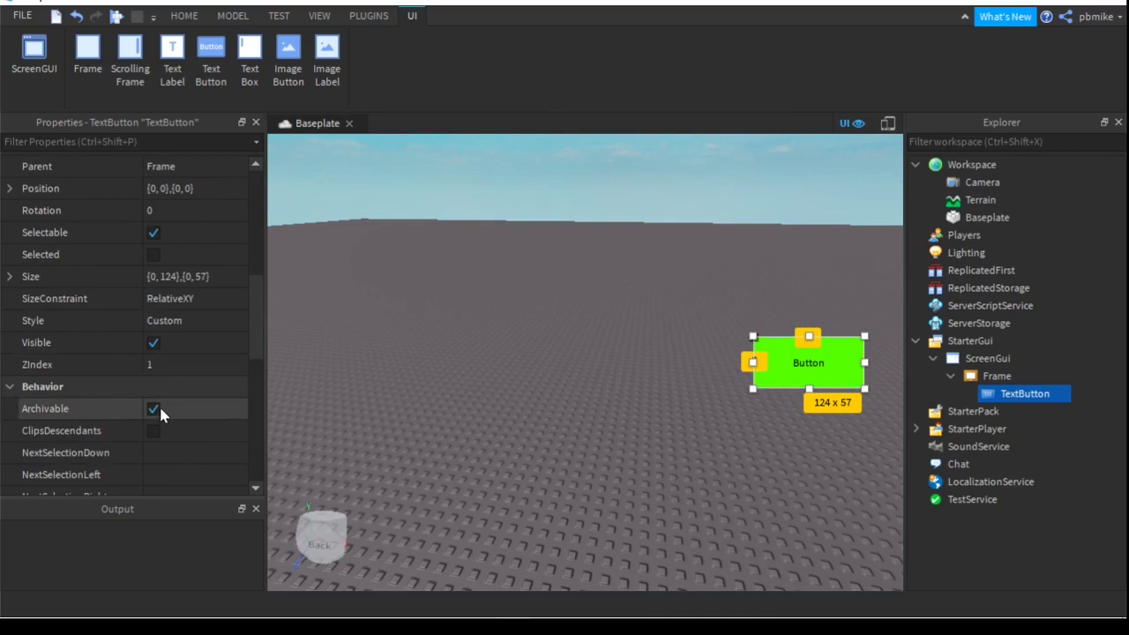
scroll(168, 444, down, 1)
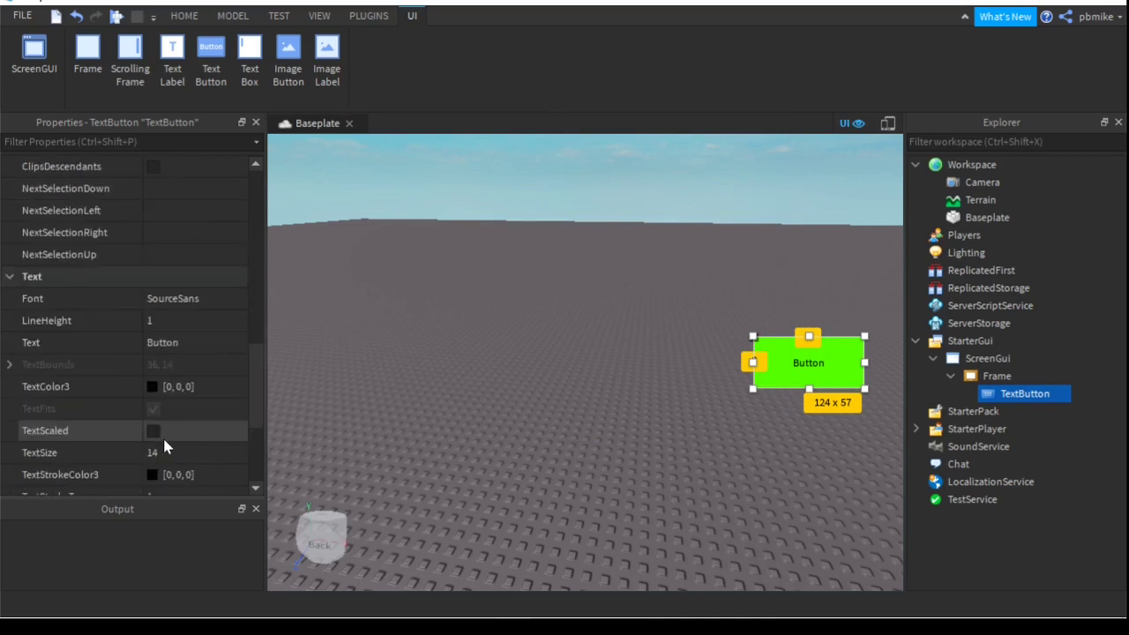
click(154, 431)
click(232, 298)
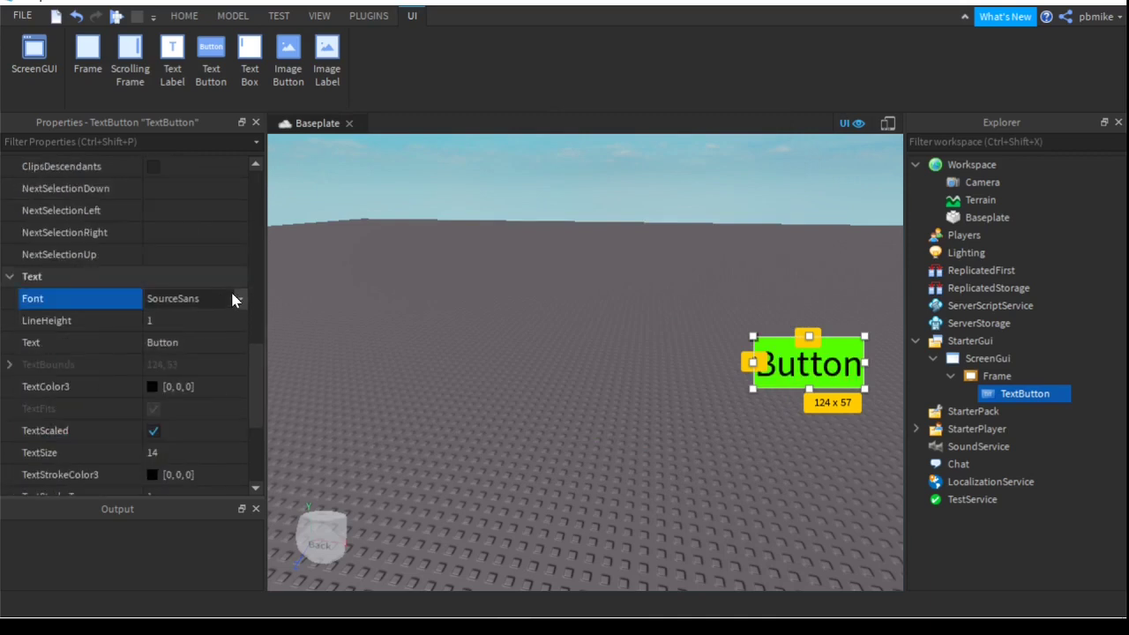
click(237, 299)
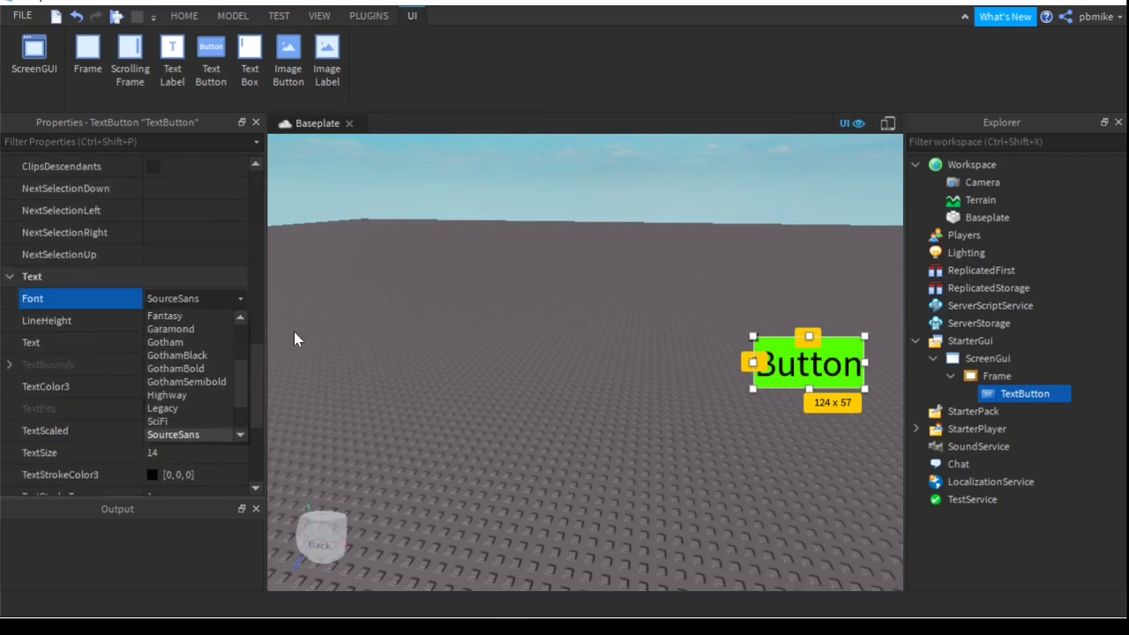
click(181, 330)
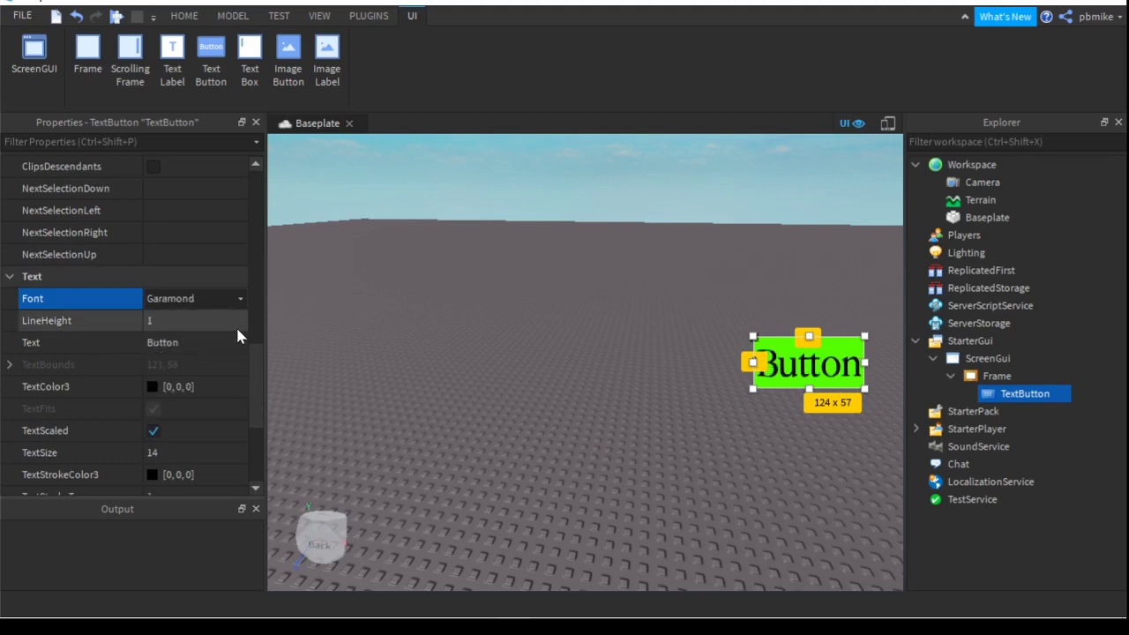
Change the button's Text to FART
click(196, 339)
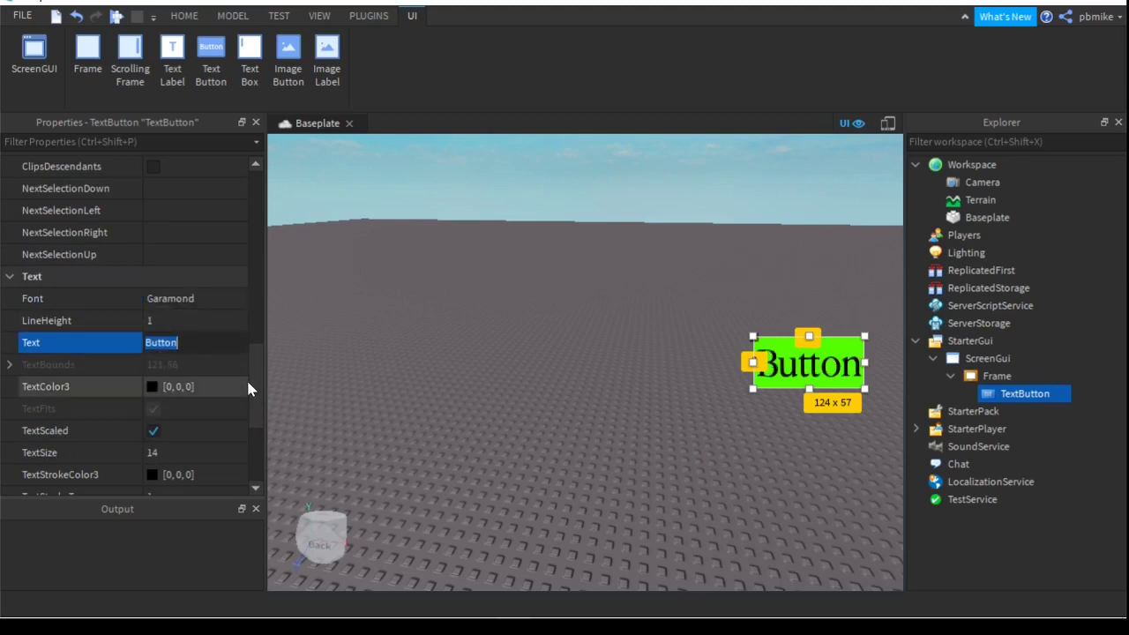
text(FART)
key(Return)
scroll(133, 432, down, 3)
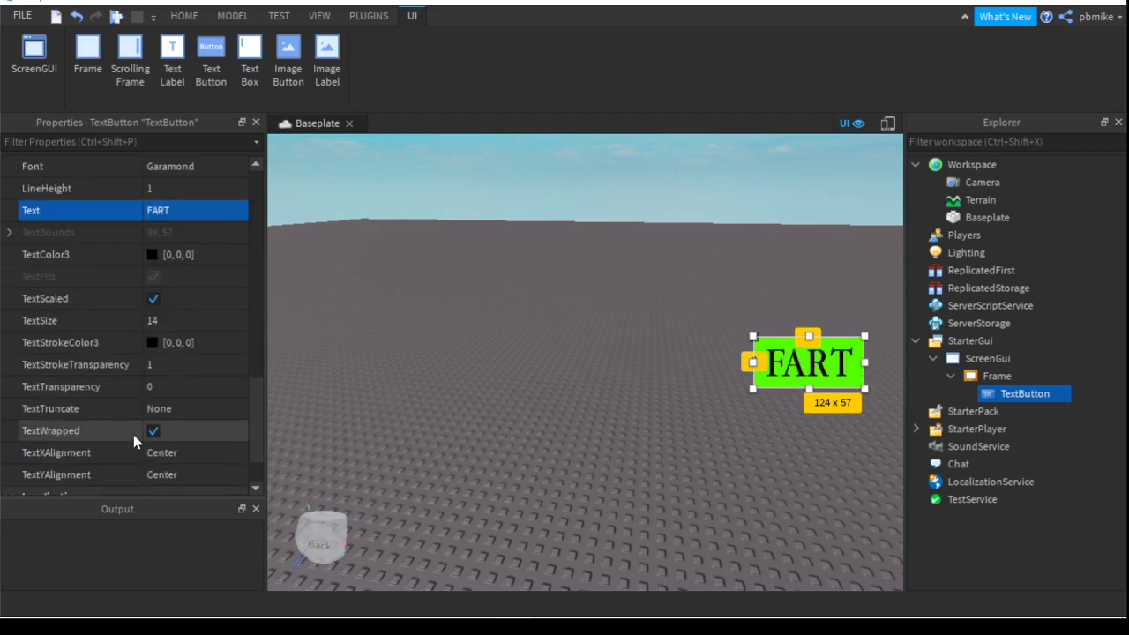
Set the TextButton's TextColor3 to olive #555500 [85, 85, 0]
click(152, 254)
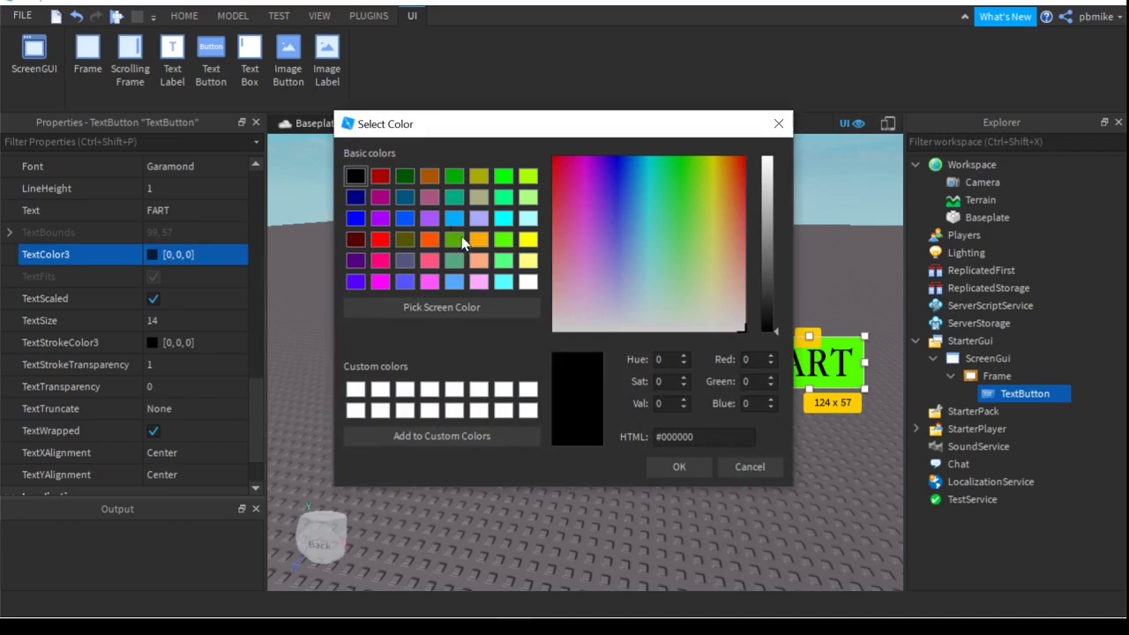
click(404, 239)
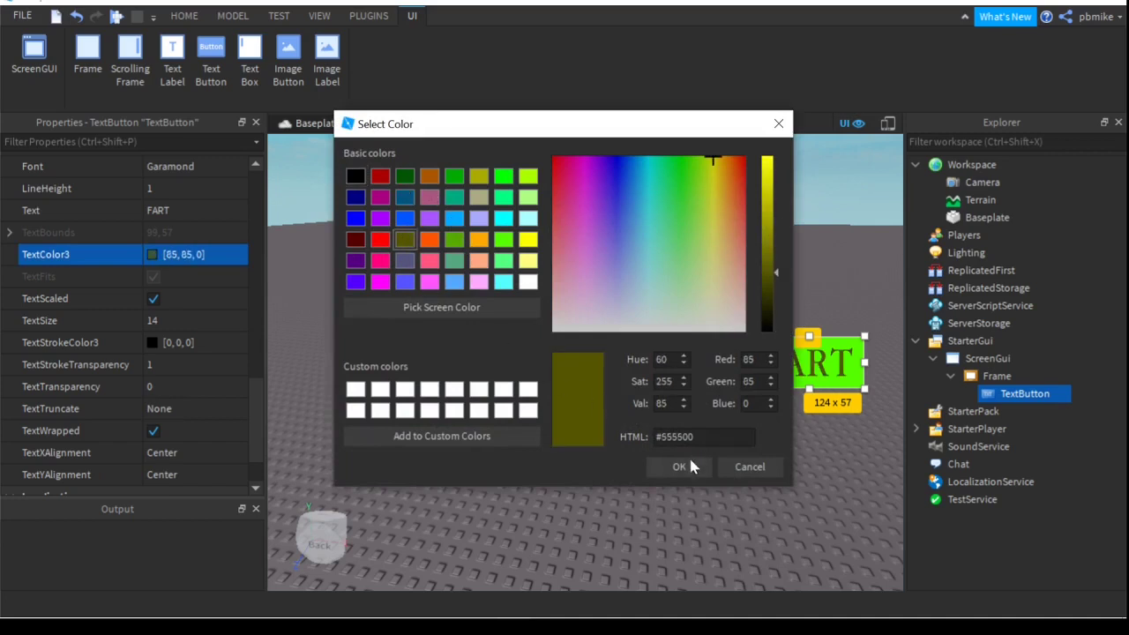
click(666, 470)
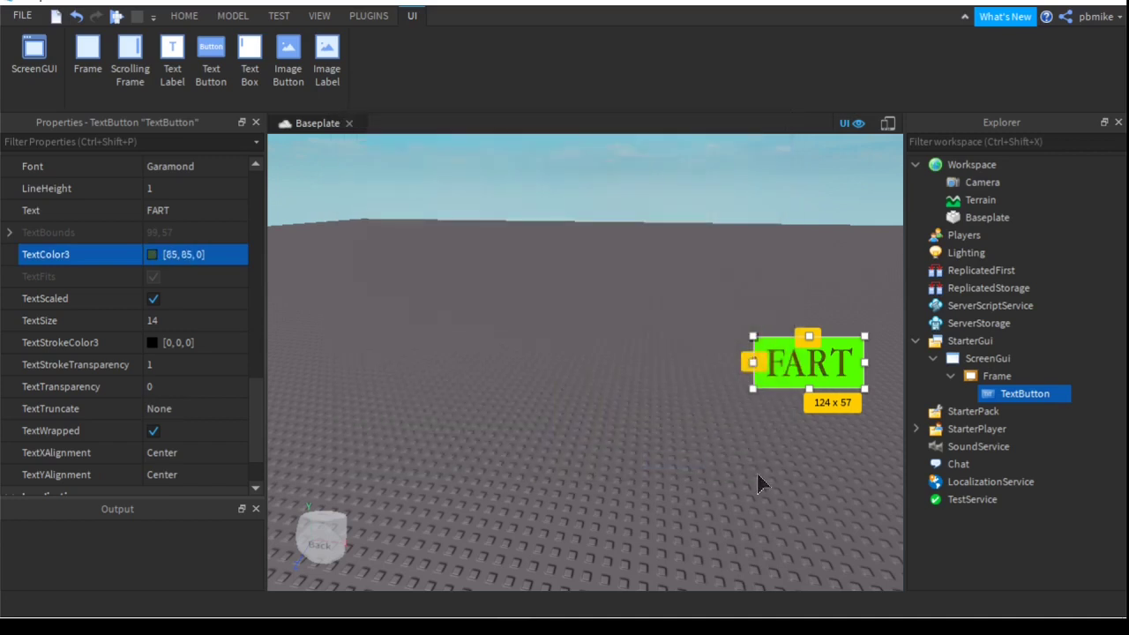
Rename the TextButton in Explorer to 'FartGui'
click(1024, 394)
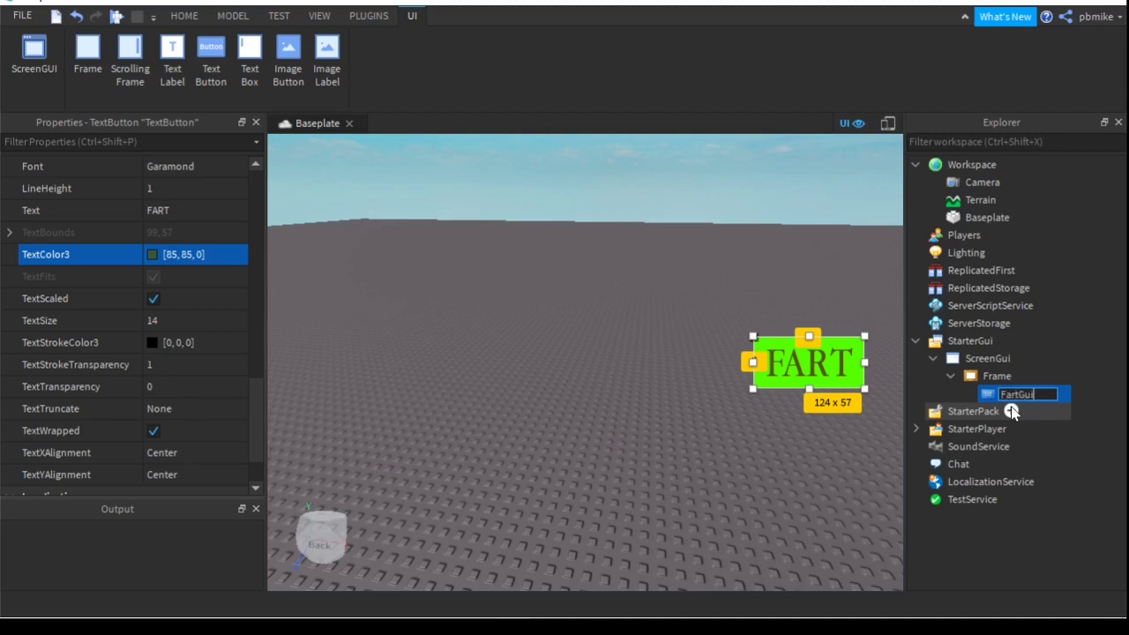
text(FartGui)
key(Return)
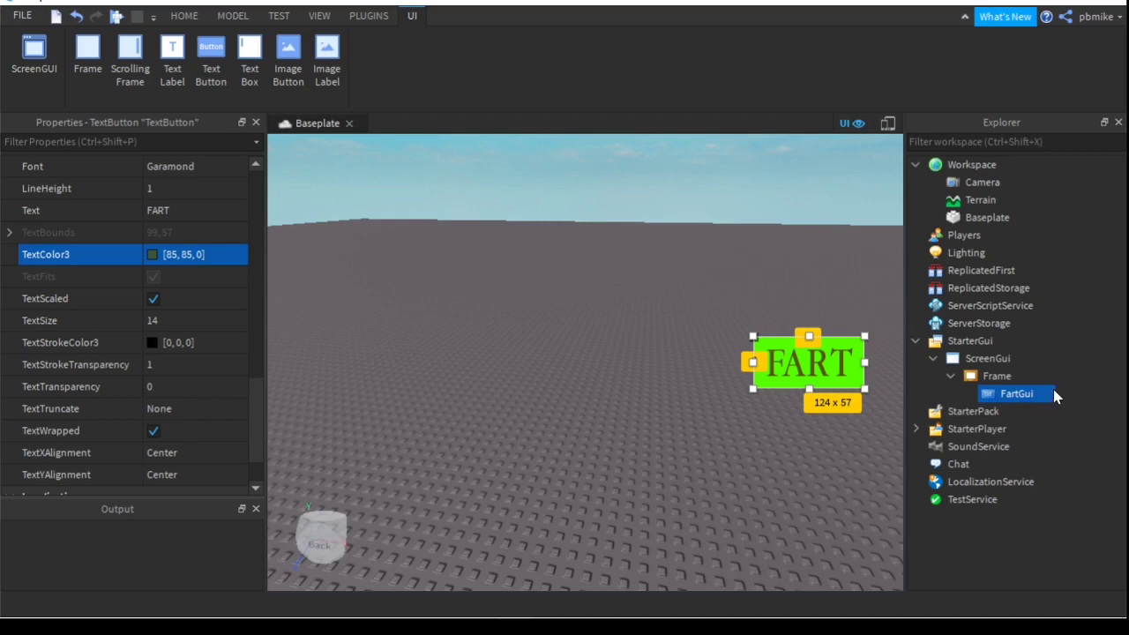
mouse_move(1045, 395)
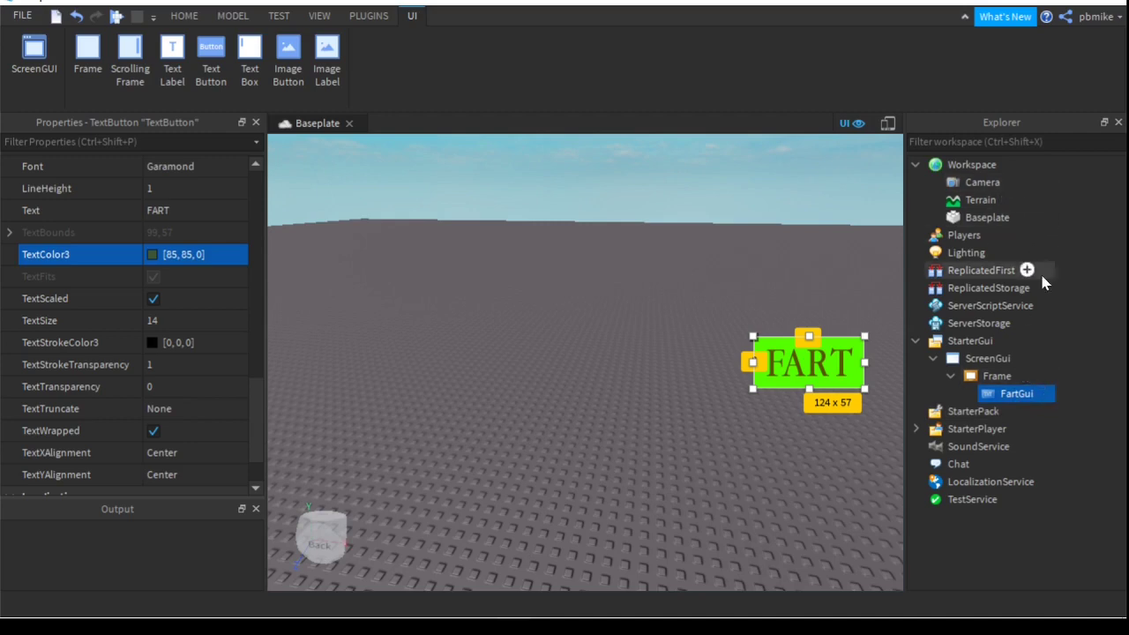
Insert a LocalScript into FartGui, try clearing its default print line, and return to the Baseplate tab
click(1038, 393)
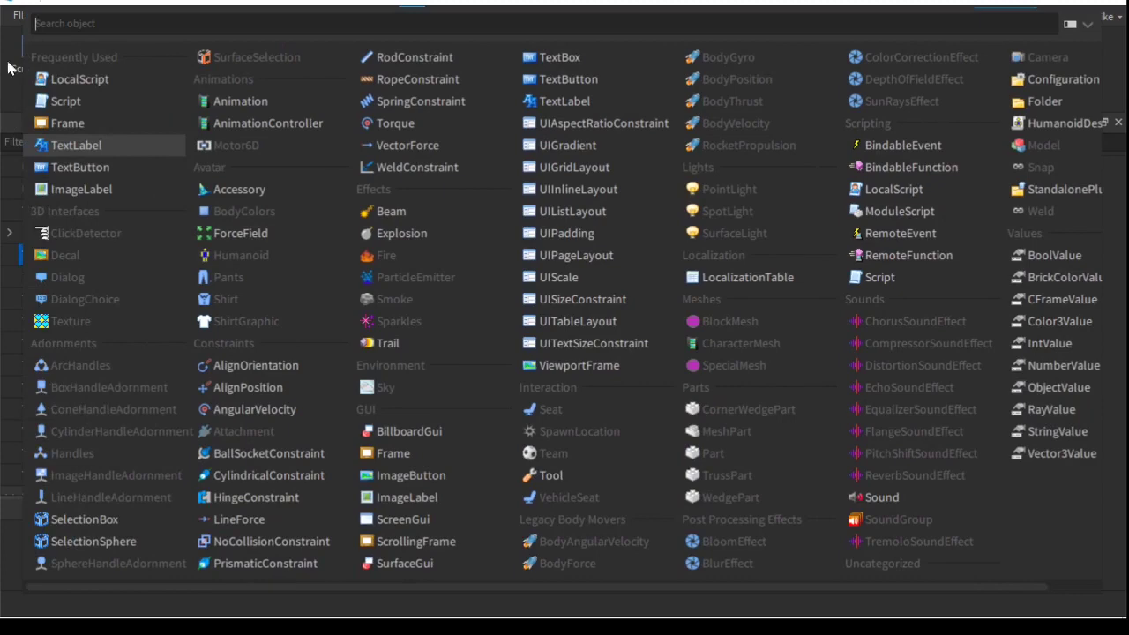
click(53, 78)
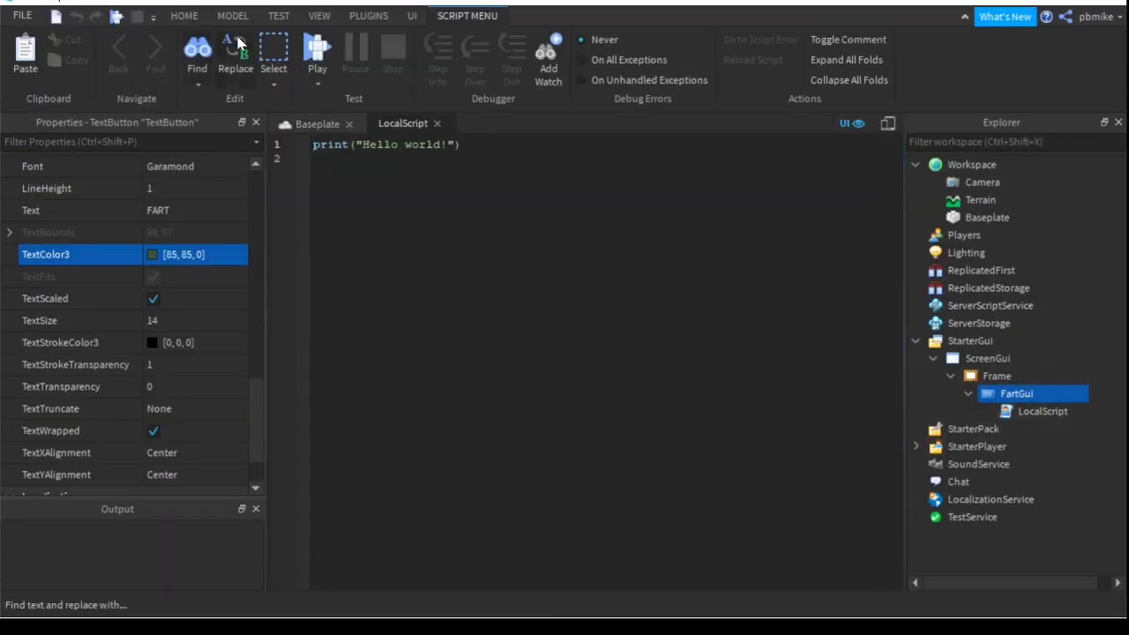
key(ctrl+a)
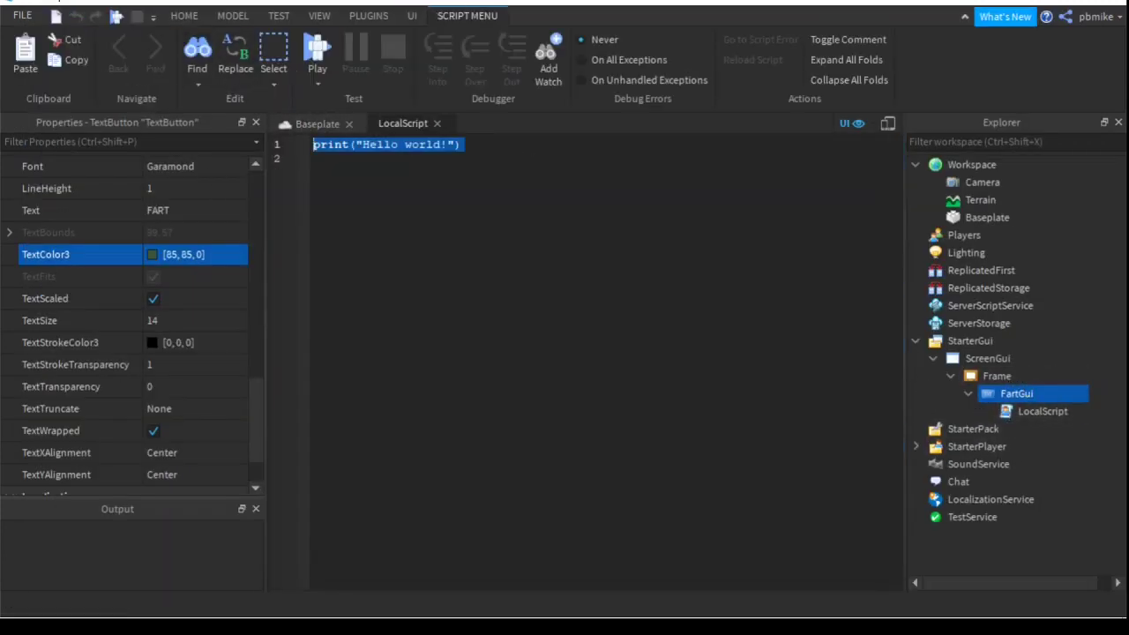
key(BackSpace)
click(284, 125)
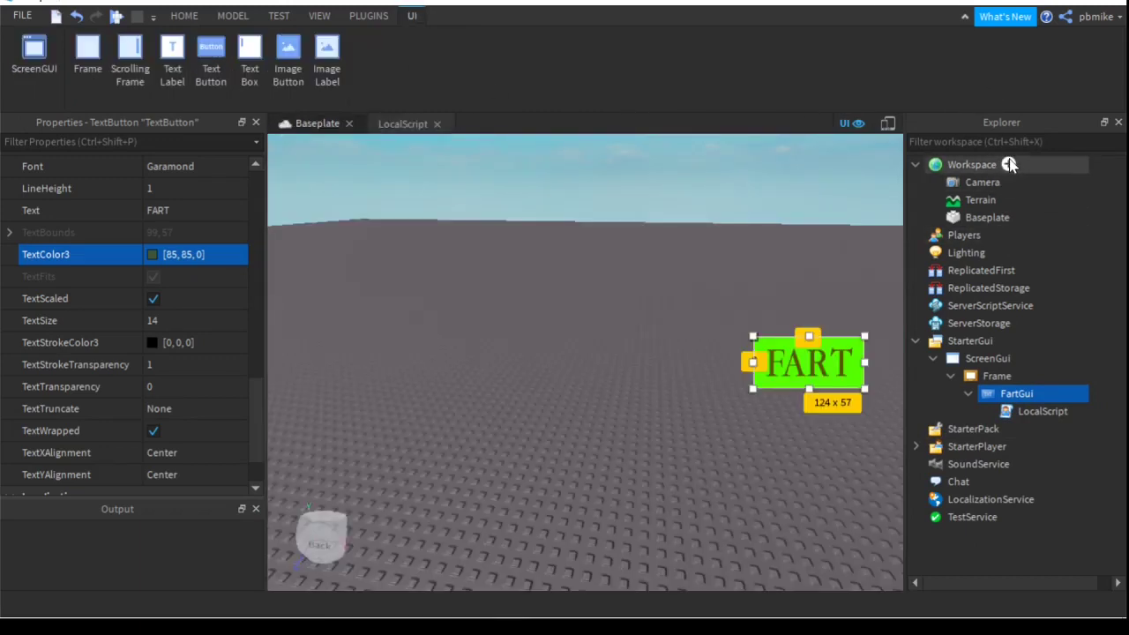
Insert a Sound into Workspace by searching 'so' in the object list
click(1009, 165)
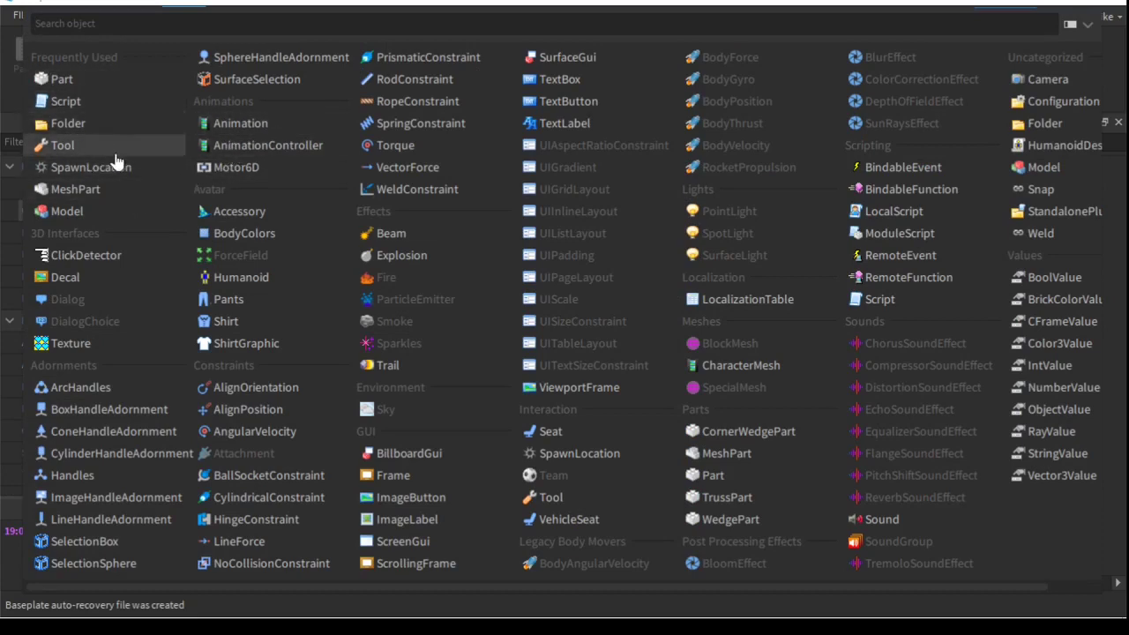
text(so)
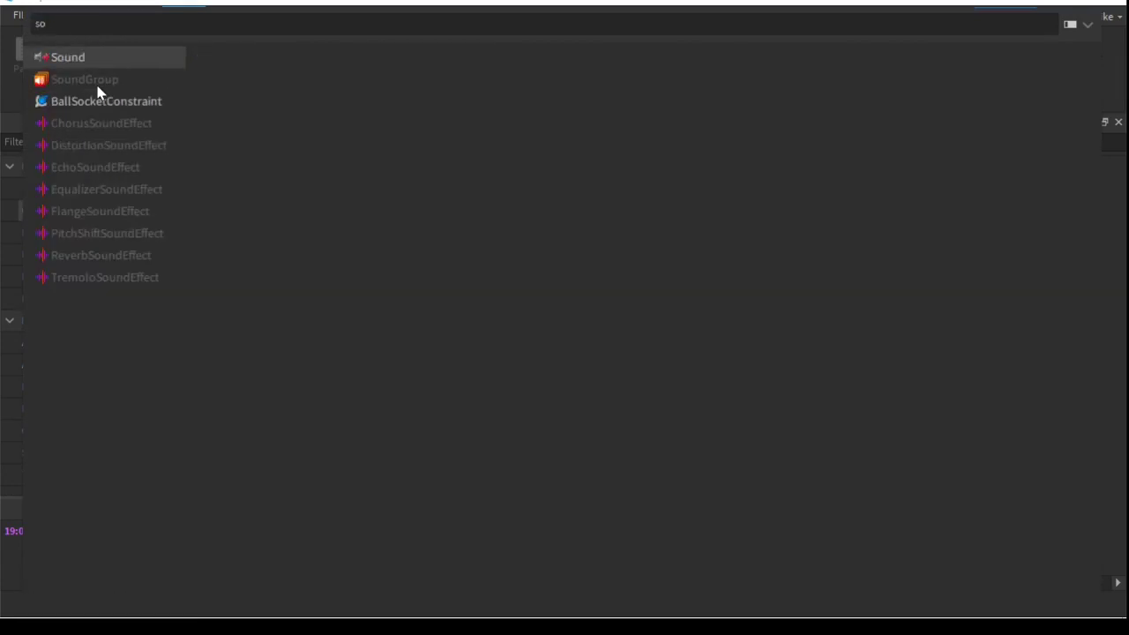
key(Return)
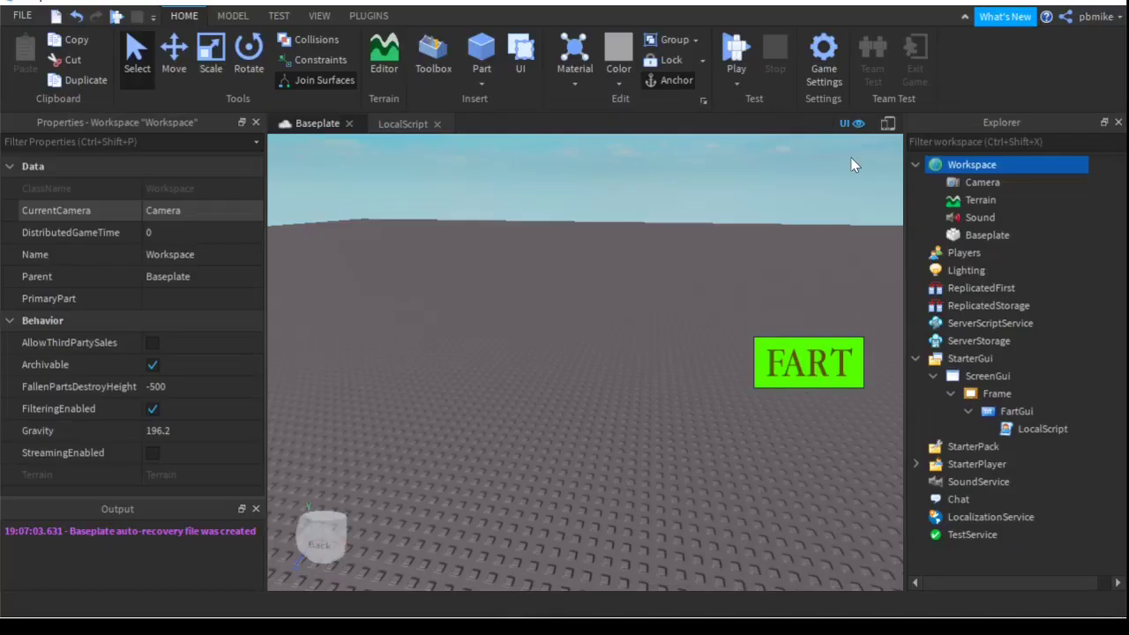
Switch to the browser and search the Roblox Library for 'audio'
key(alt+Tab)
key(alt+Tab)
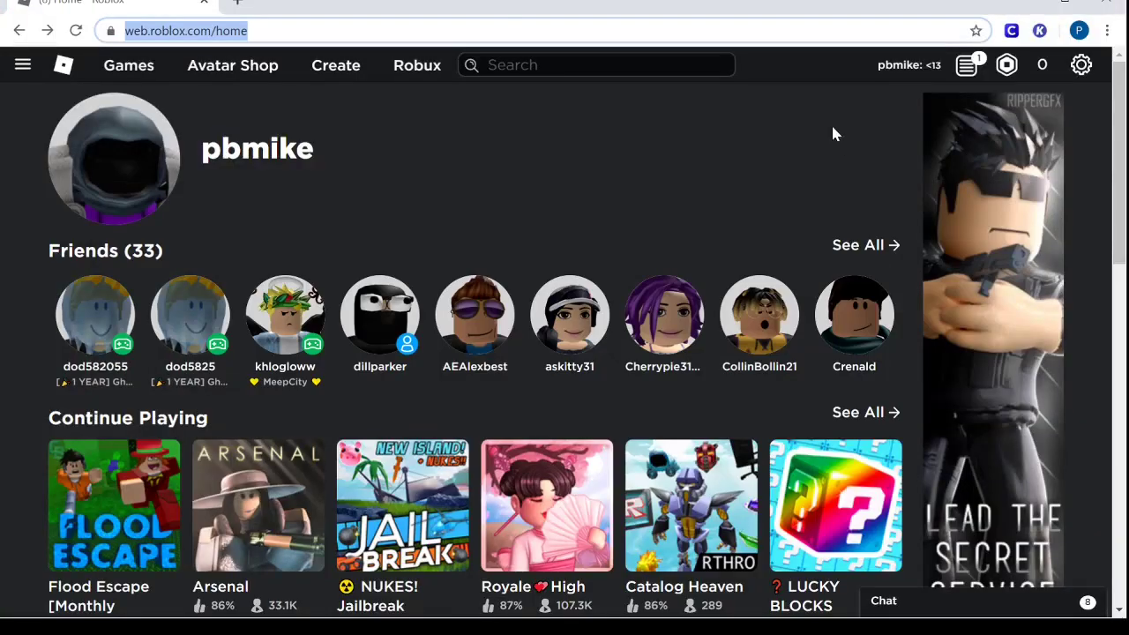
click(356, 165)
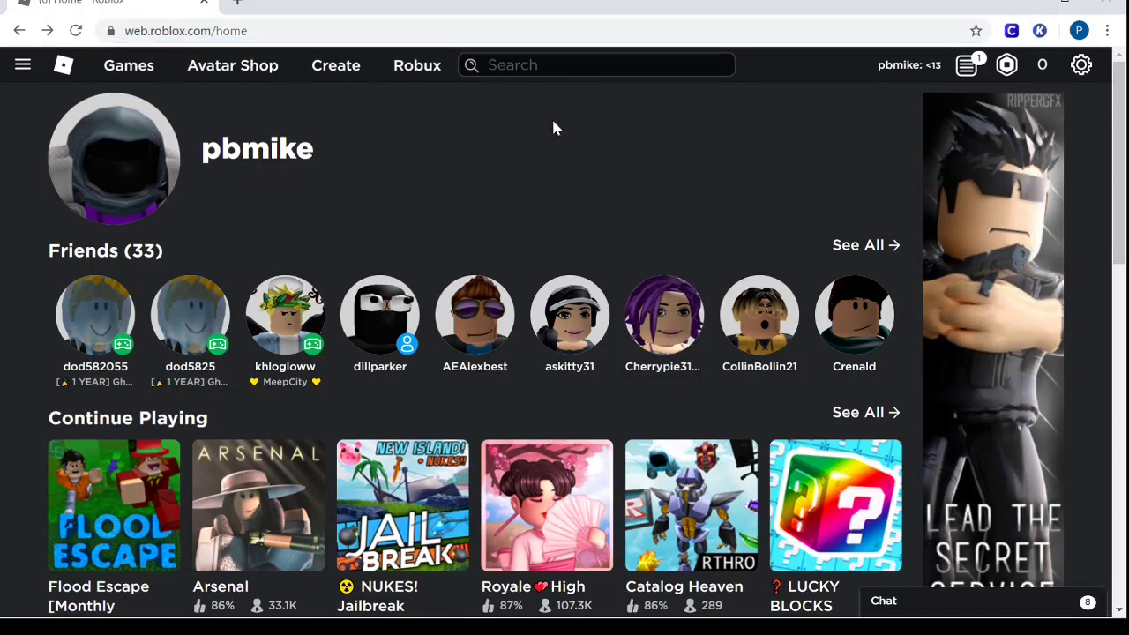
click(488, 64)
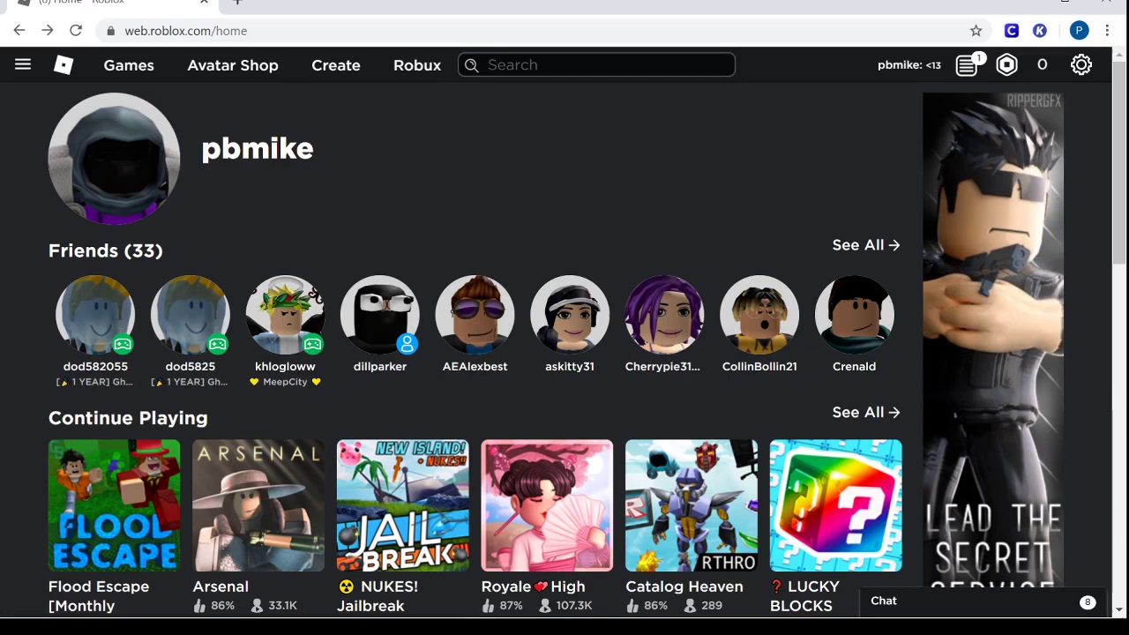
text(au)
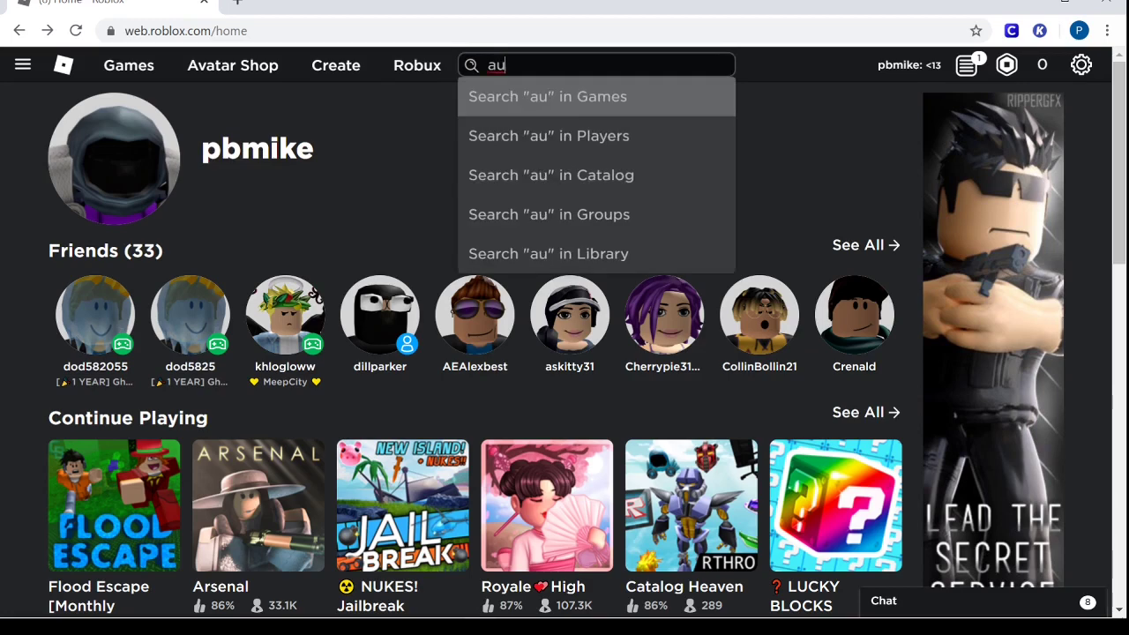
text(dio)
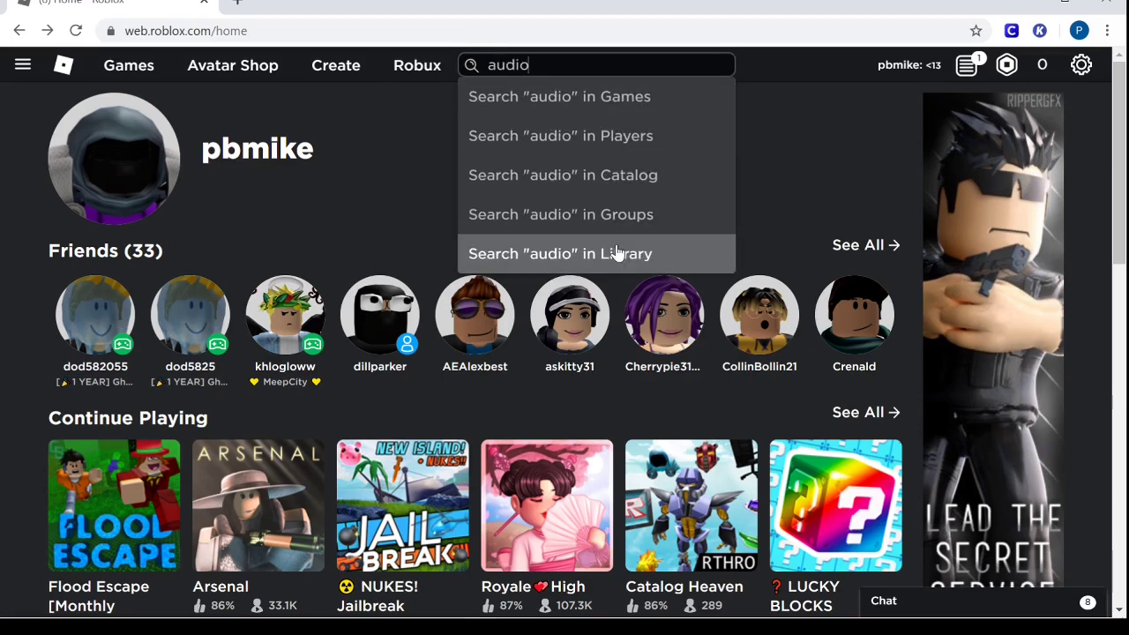
click(640, 262)
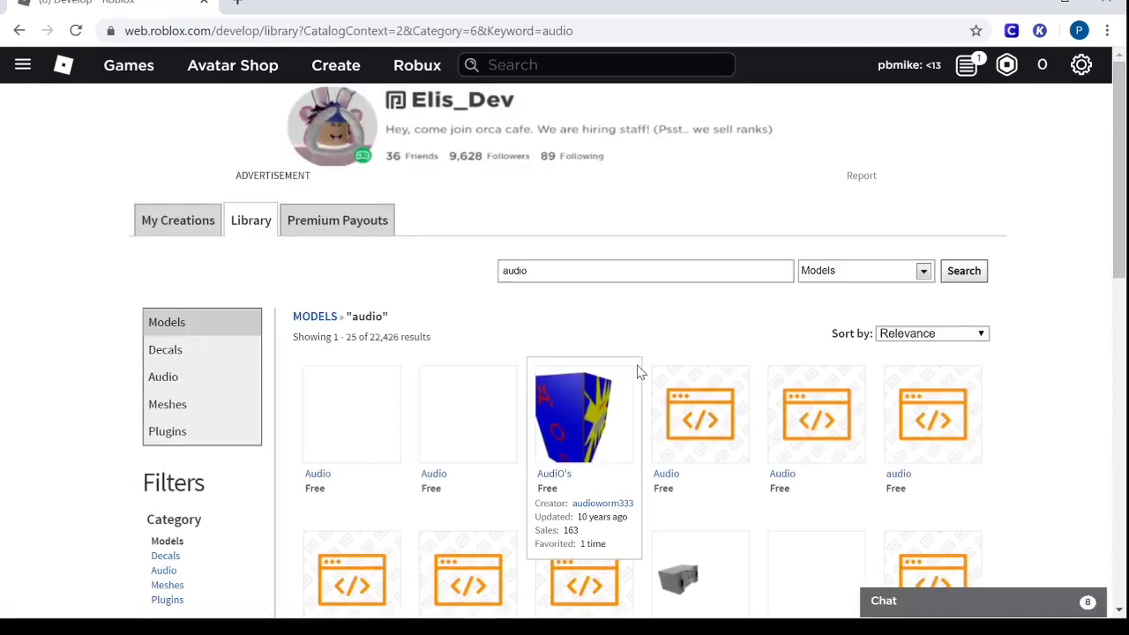
Search the library's Audio category for "fart"
drag(529, 271, 434, 277)
key(BackSpace)
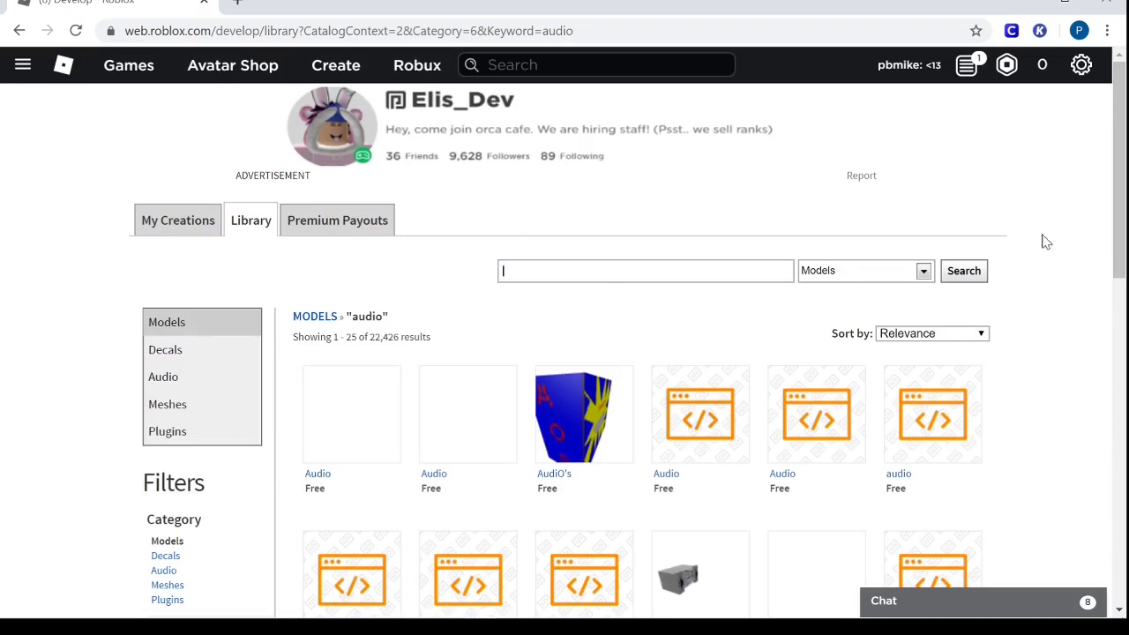
click(919, 271)
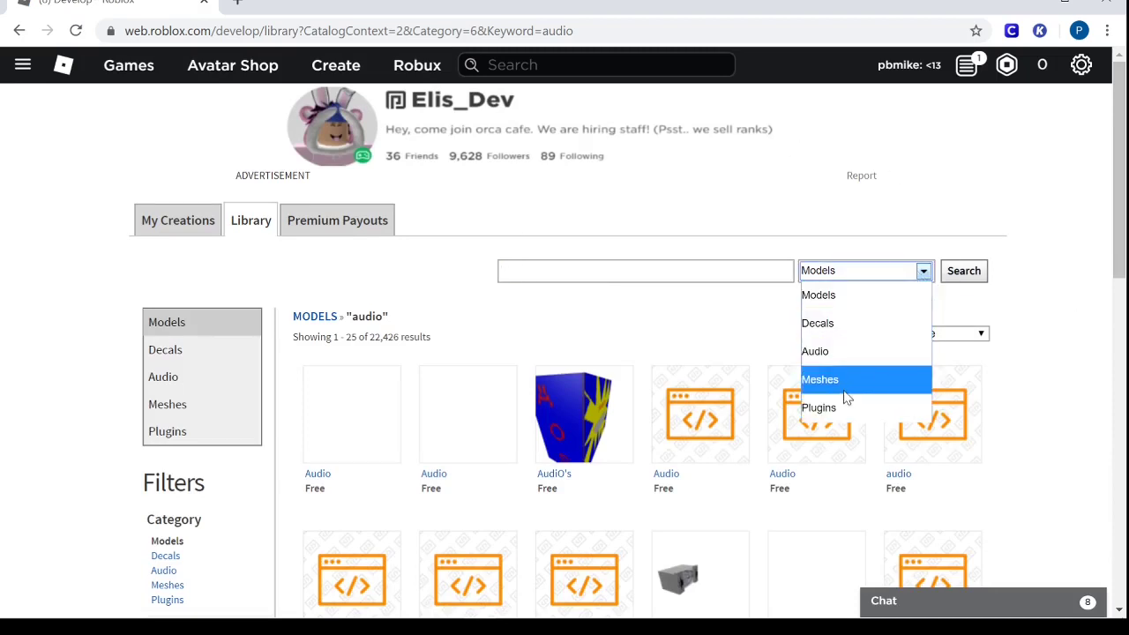
click(844, 351)
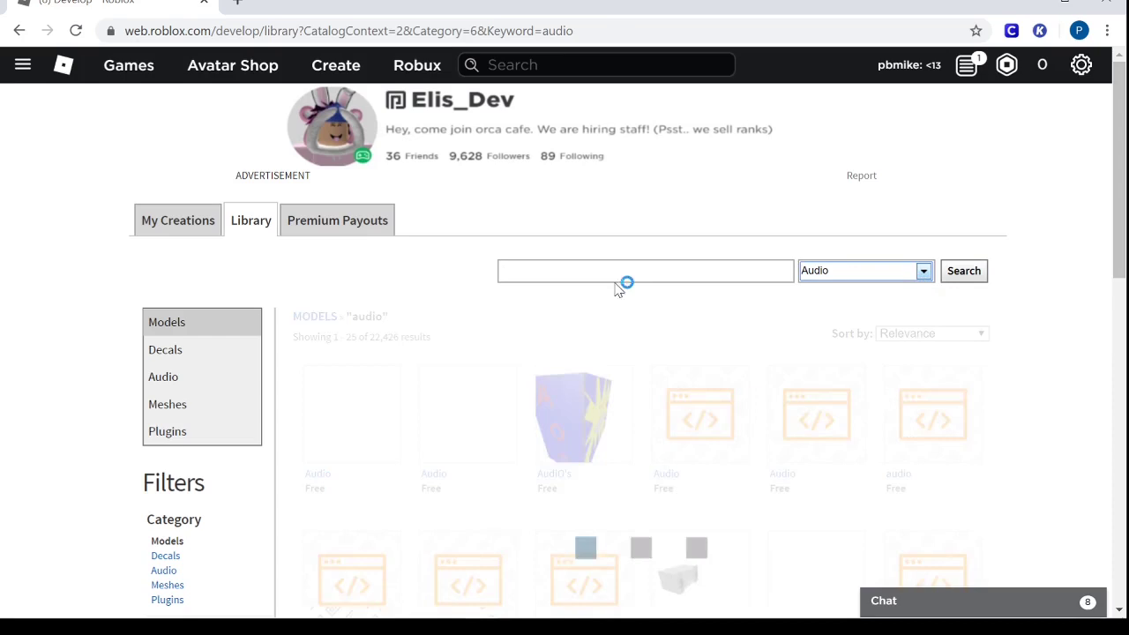
click(618, 271)
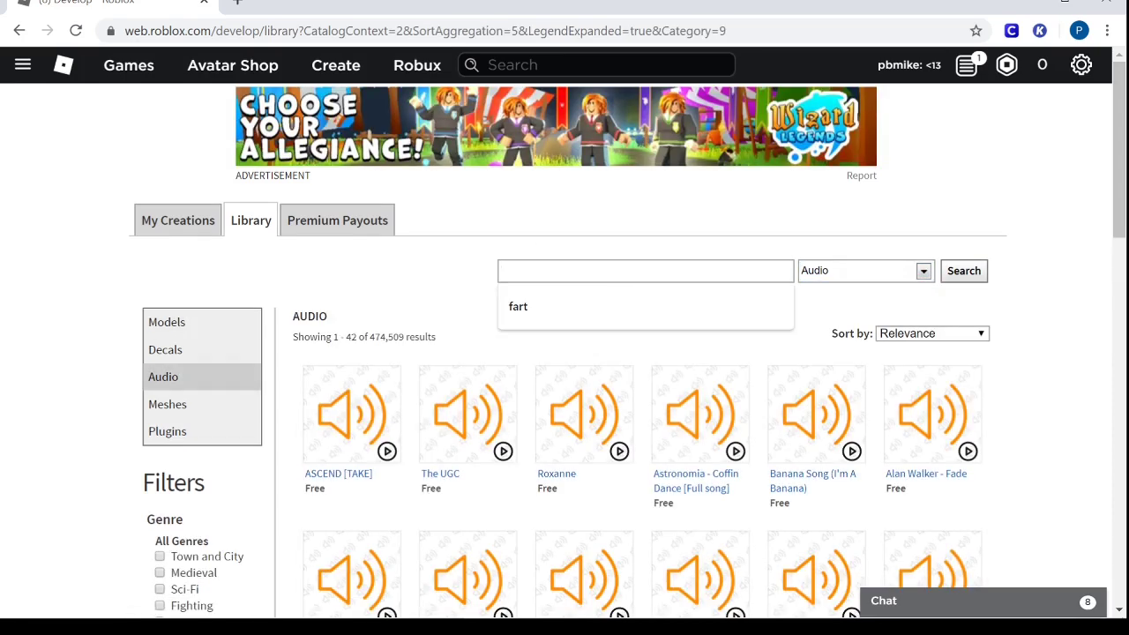
click(547, 311)
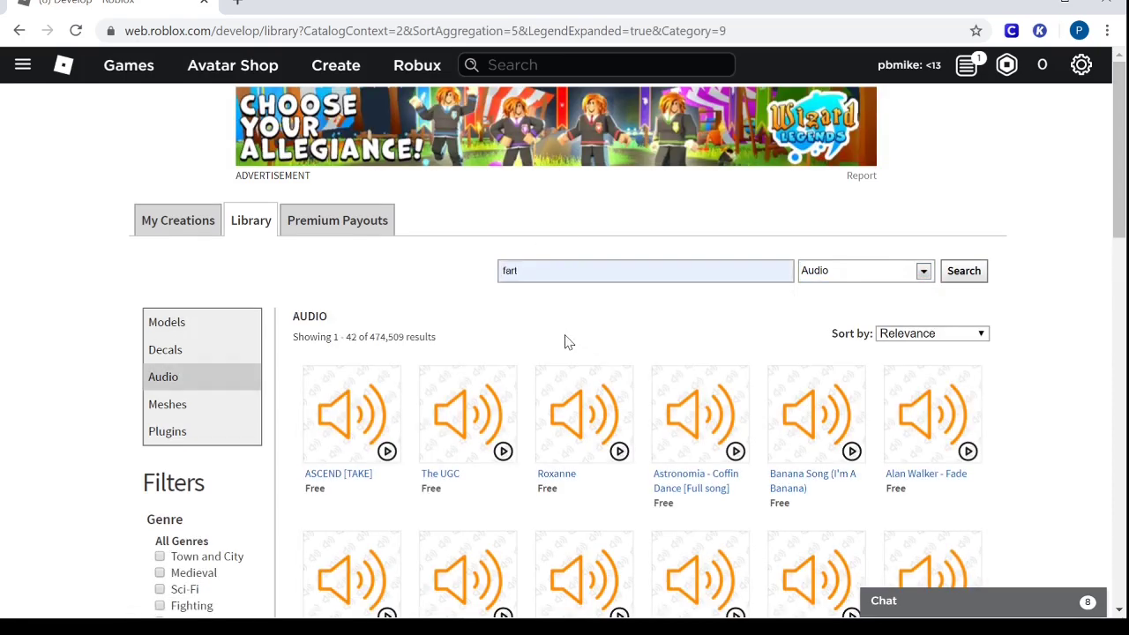
key(Return)
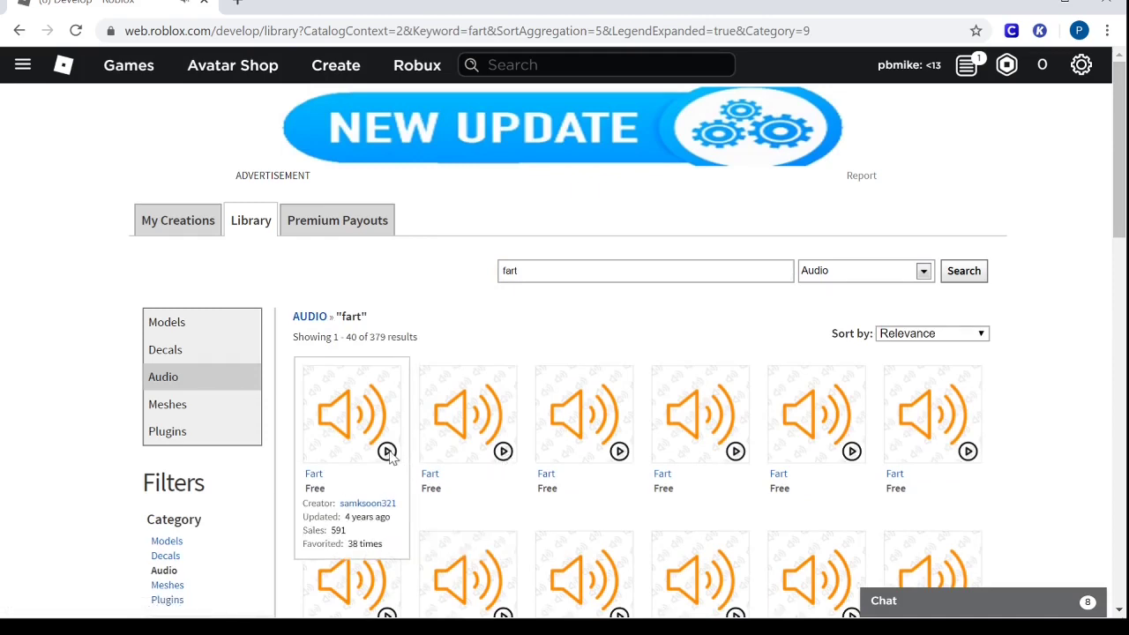
Preview the third, fourth and fifth Fart sounds, then open the fifth one's page
click(620, 452)
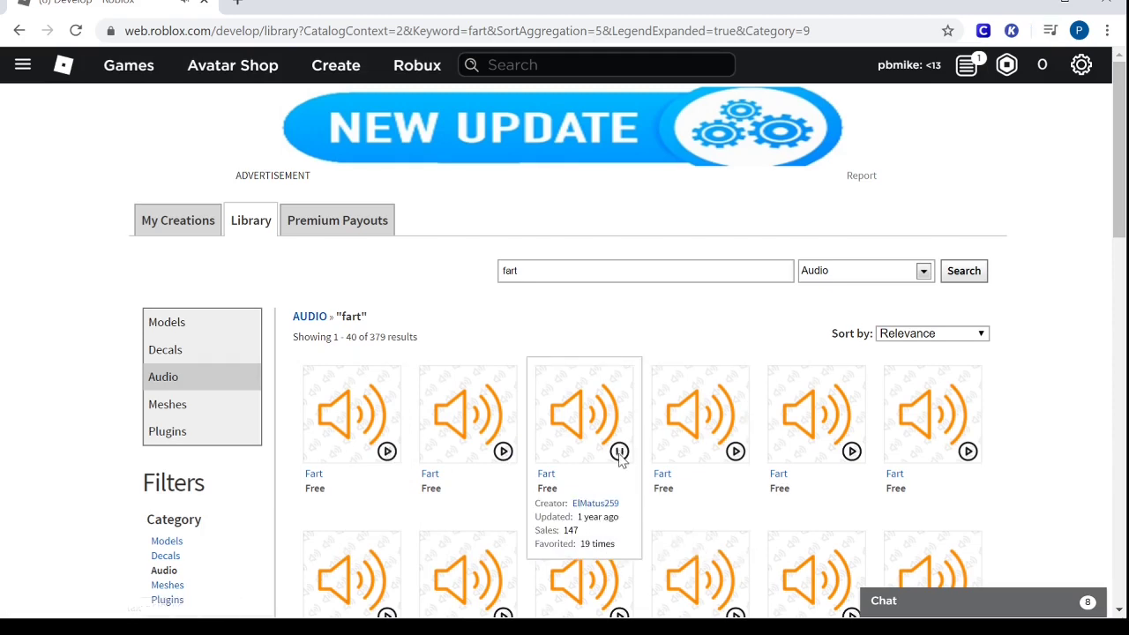
click(735, 451)
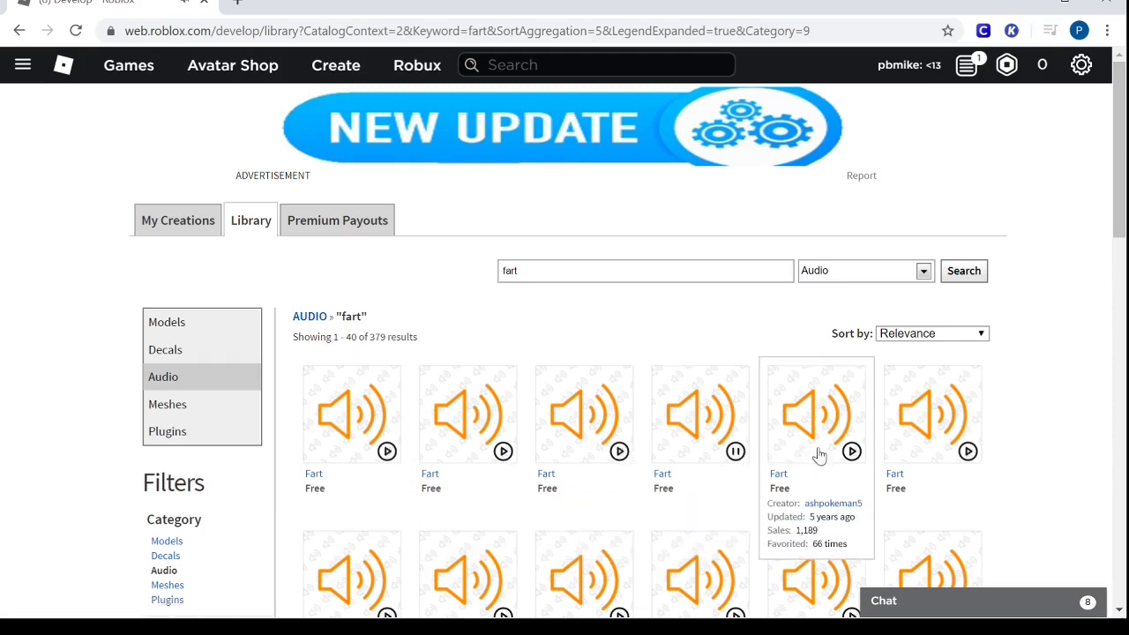
click(851, 452)
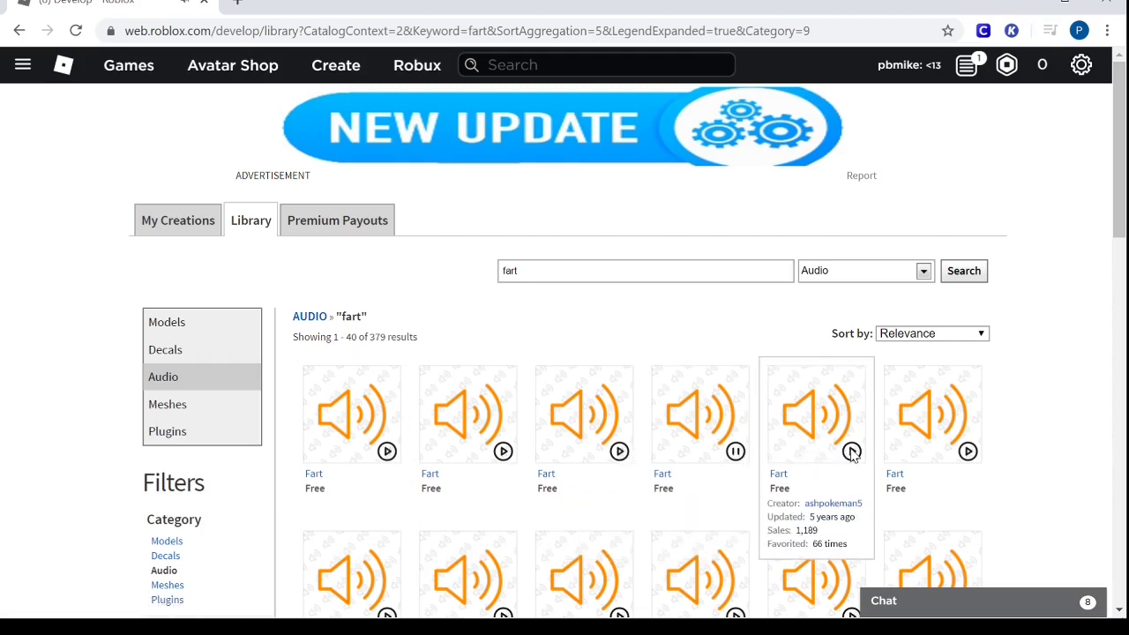
click(831, 445)
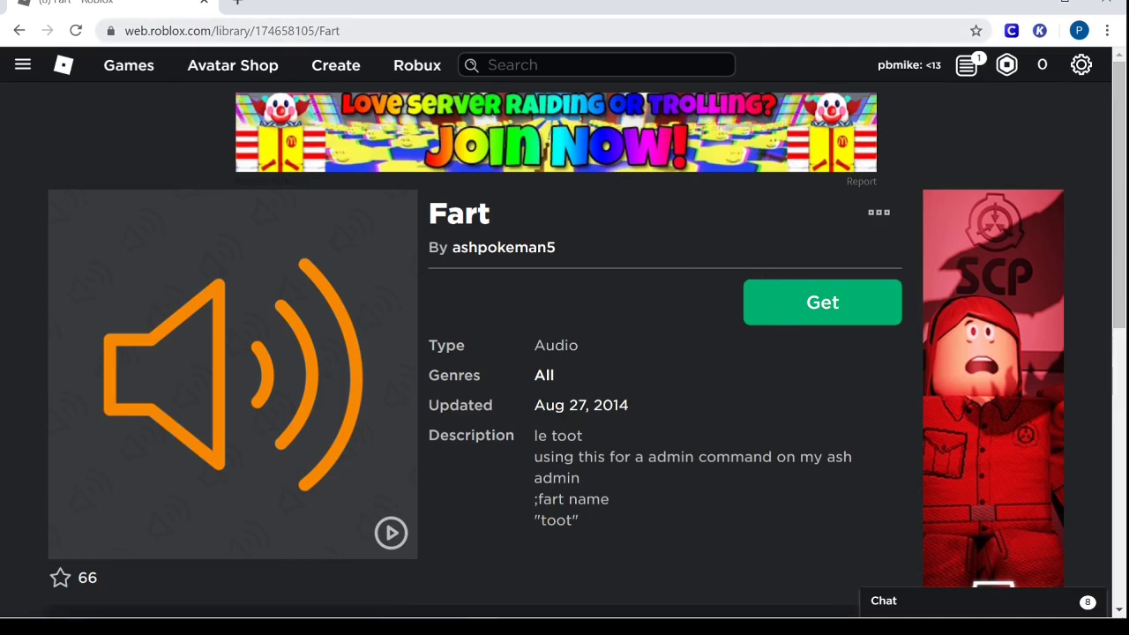
Select the Fart sound's asset ID 174658105 in the page's address bar
drag(305, 31, 254, 31)
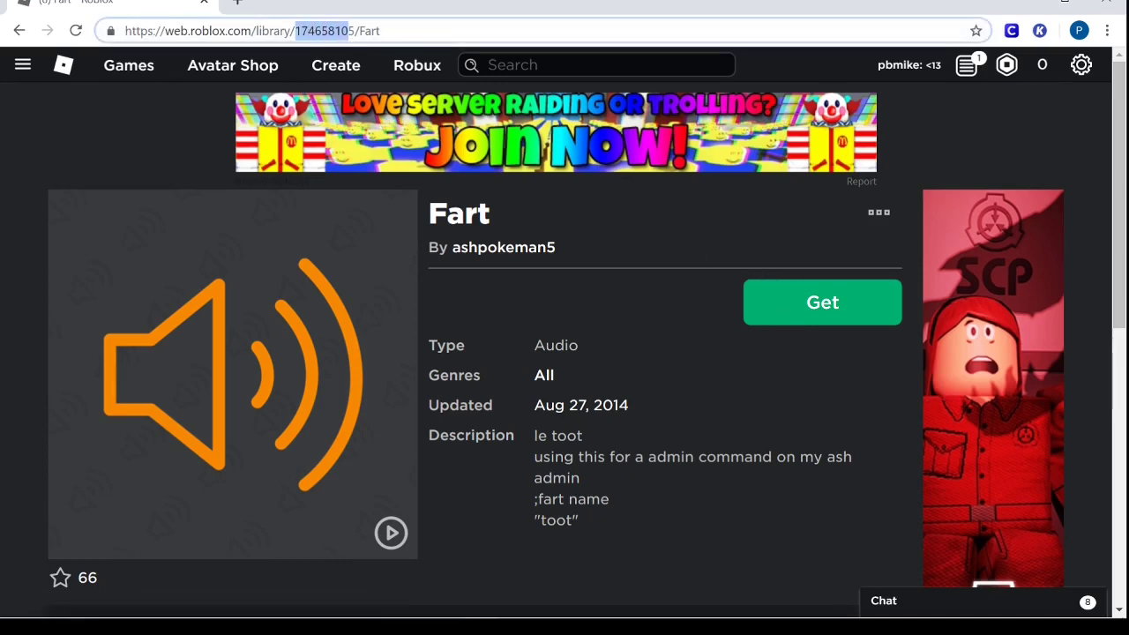
click(381, 31)
drag(355, 31, 294, 31)
Back in Studio, rename the Workspace sound to FartSound
key(alt+Tab)
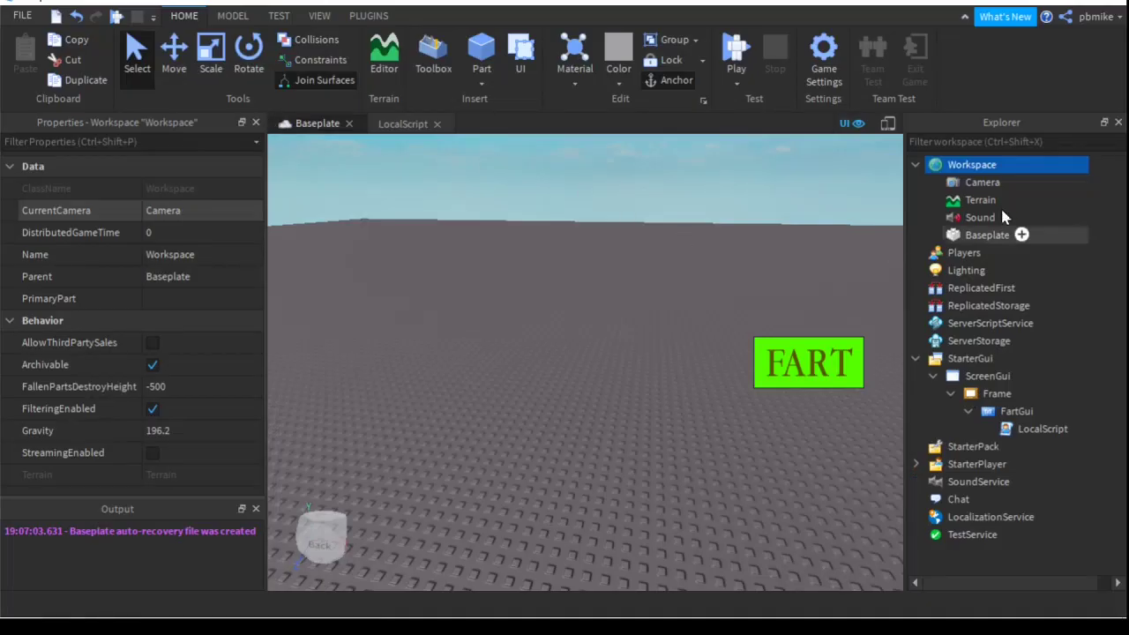
click(1001, 217)
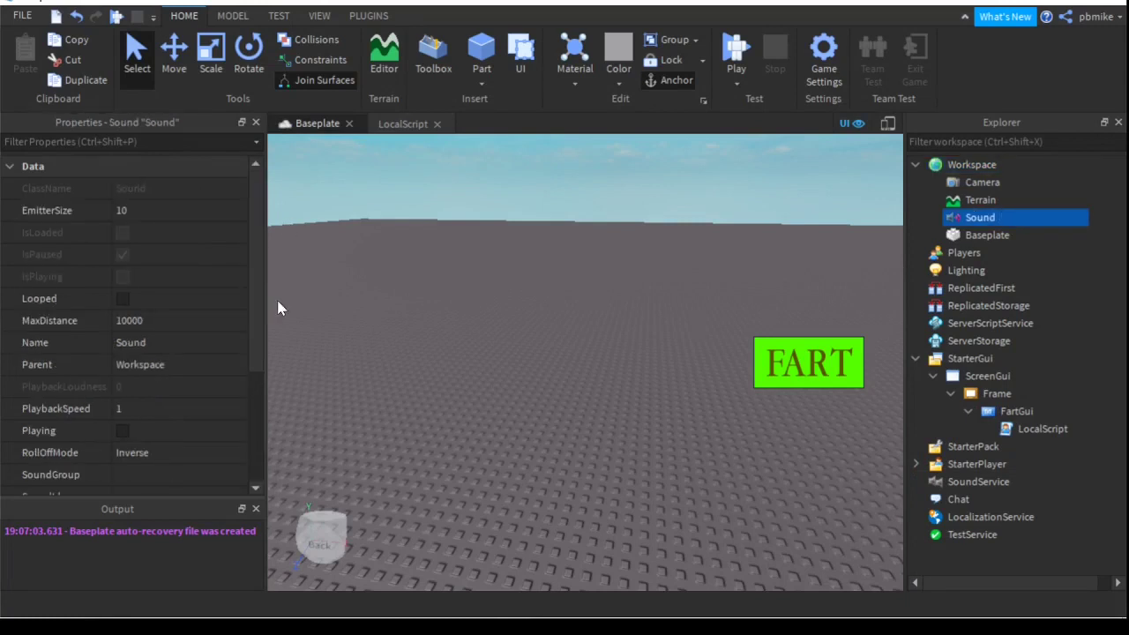
click(168, 342)
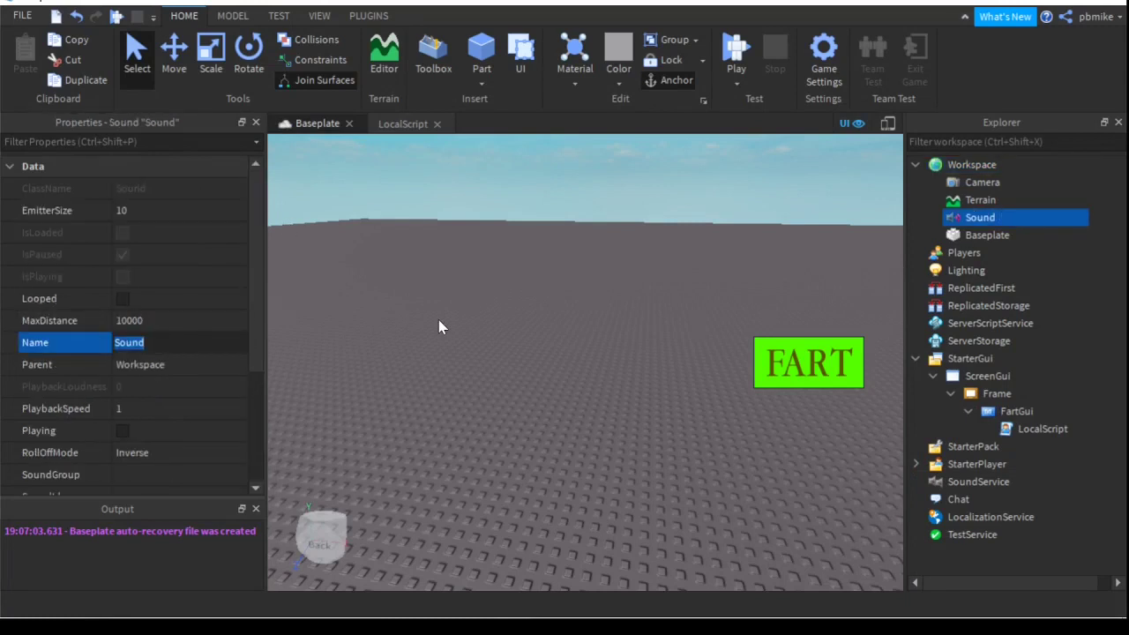
text(FartSound)
key(Return)
Paste asset ID 174658105 into the SoundId and preview the sound
scroll(66, 431, down, 2)
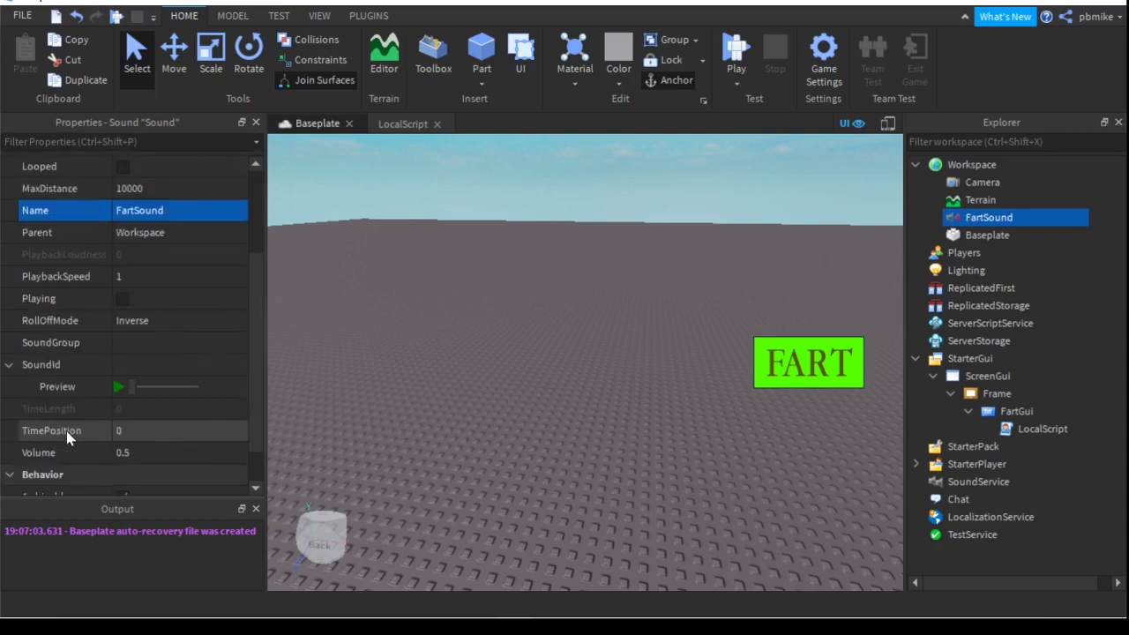
click(133, 371)
text(rbxassetid://174658105)
key(Return)
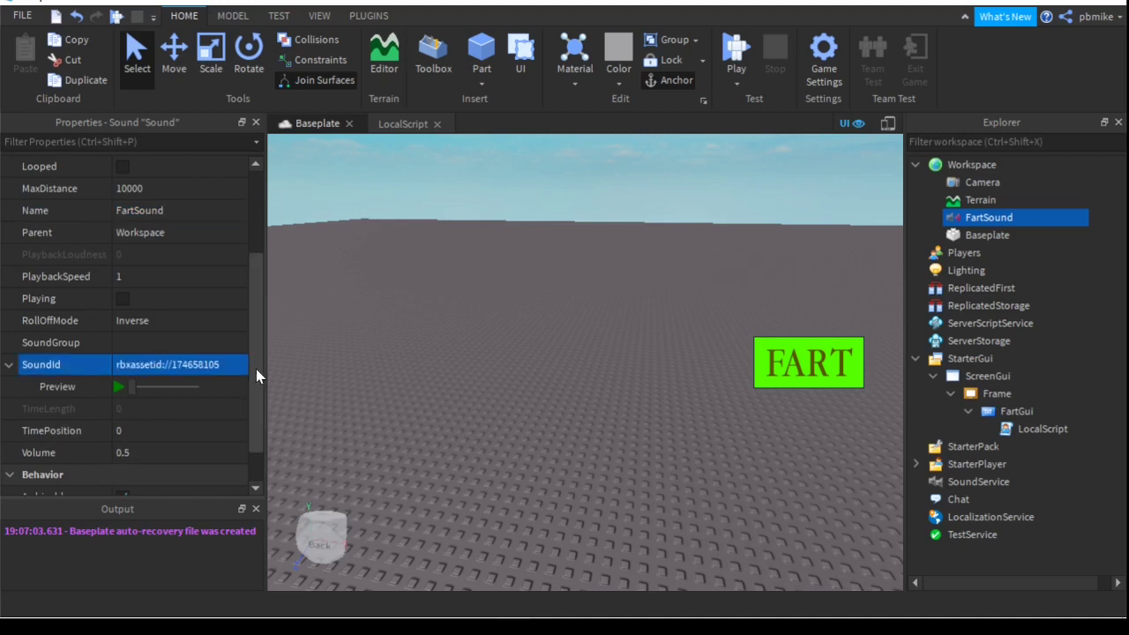
click(119, 388)
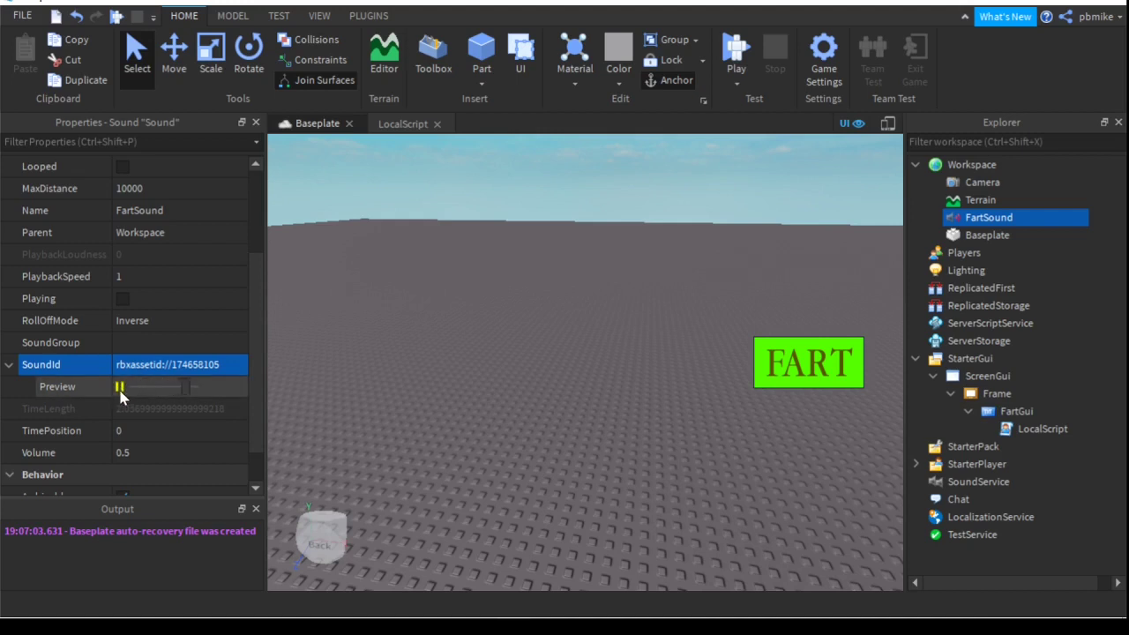
Try a volume of 10, then settle the sound's Volume at 8.7 and preview it
click(171, 453)
text(10)
key(Return)
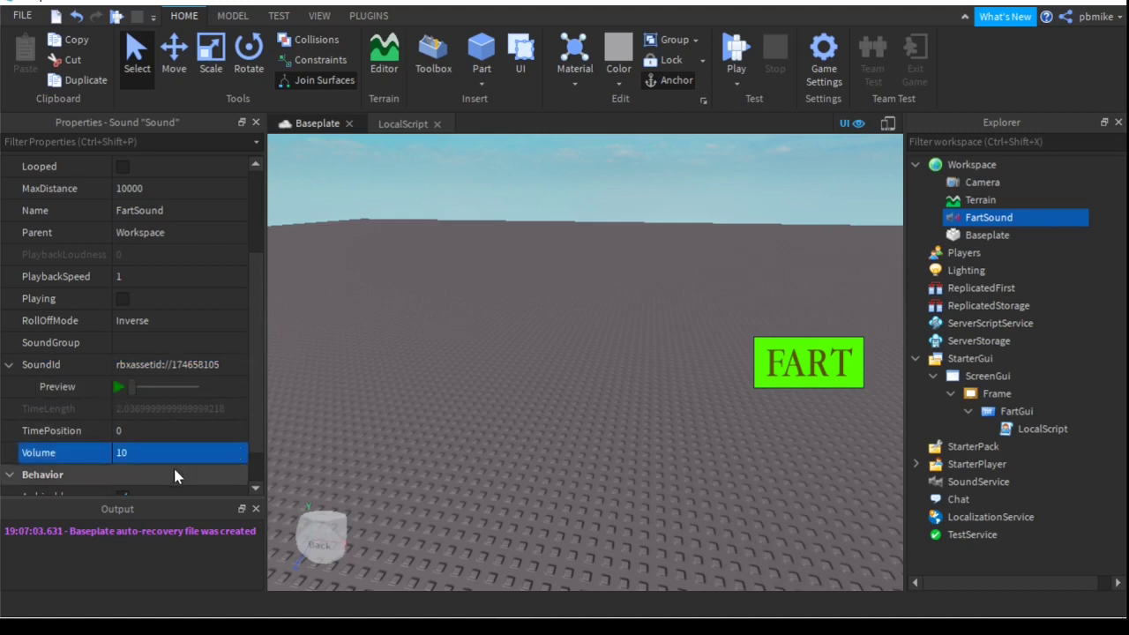
click(118, 386)
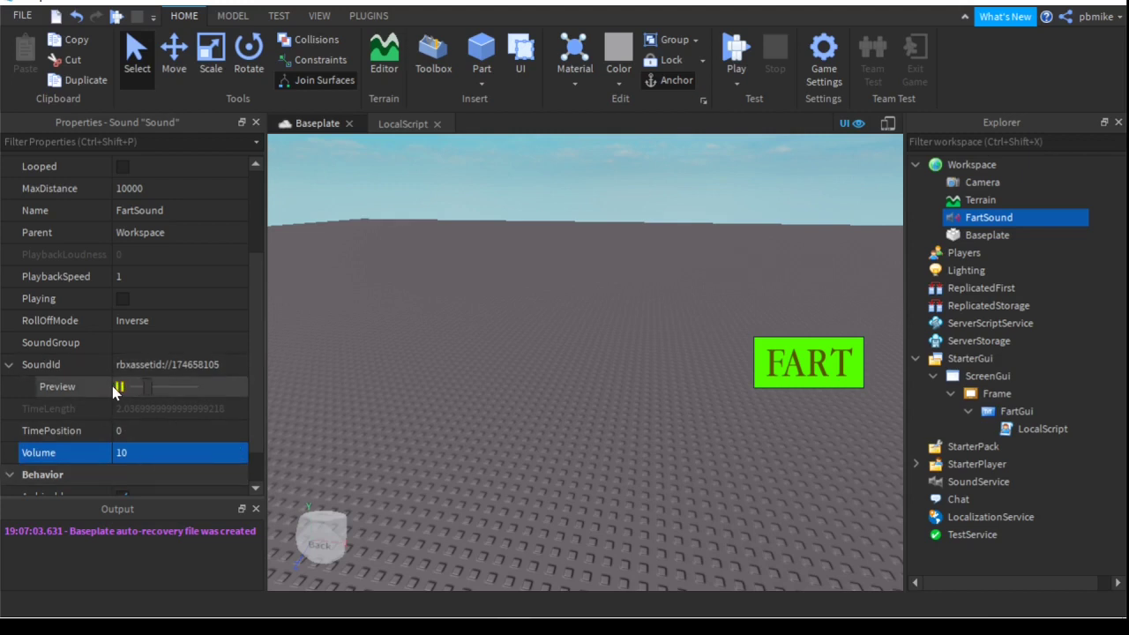
key(XF86AudioLowerVolume)
key(XF86AudioLowerVolume)
key(XF86AudioLowerVolume)
key(XF86AudioLowerVolume)
key(XF86AudioLowerVolume)
key(XF86AudioLowerVolume)
key(XF86AudioLowerVolume)
key(XF86AudioLowerVolume)
key(XF86AudioLowerVolume)
key(XF86AudioLowerVolume)
key(XF86AudioLowerVolume)
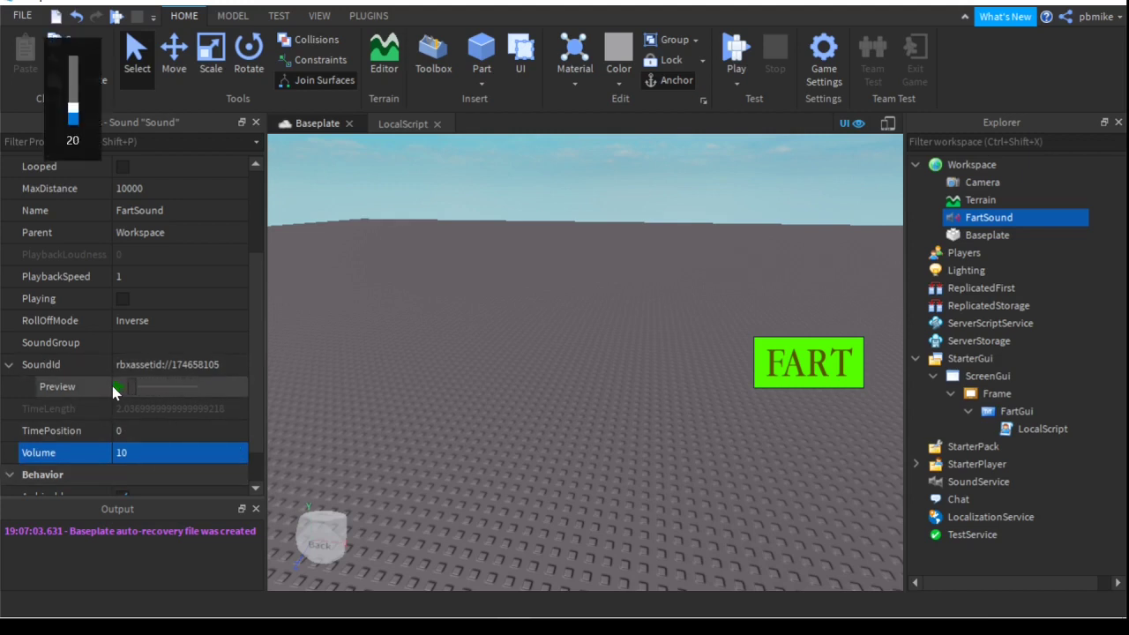
click(137, 457)
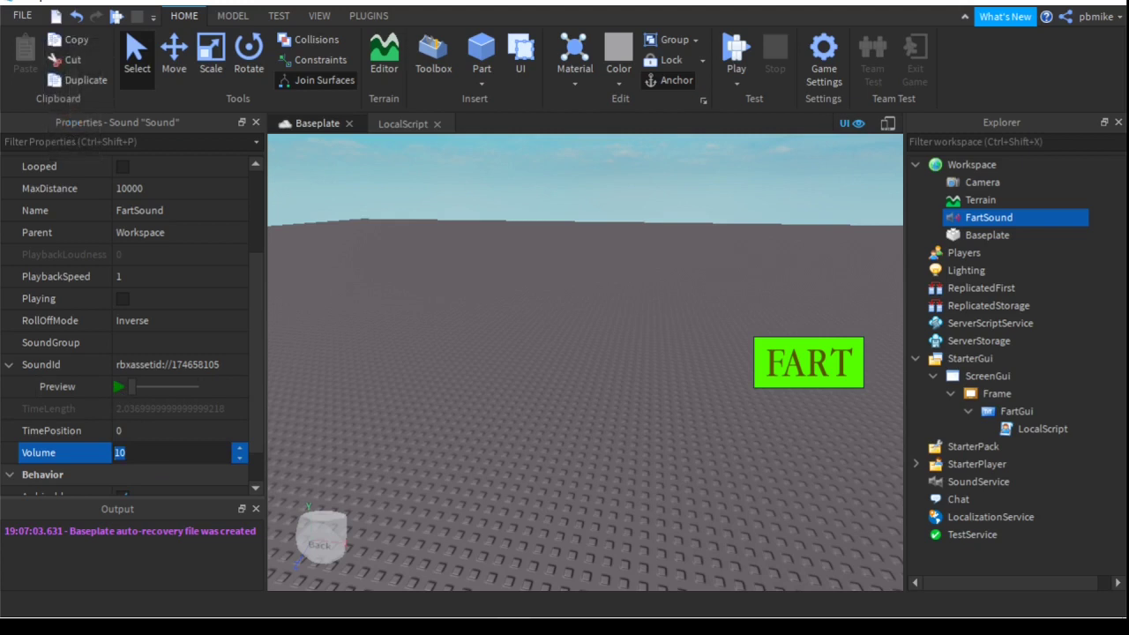
text(8.7)
key(Return)
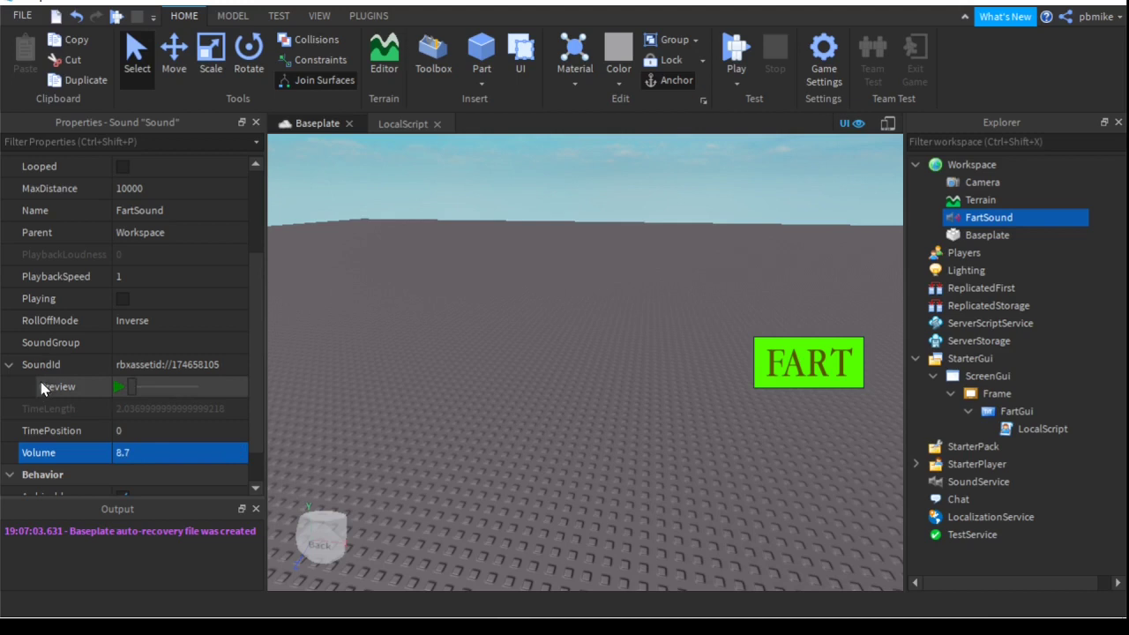
click(118, 386)
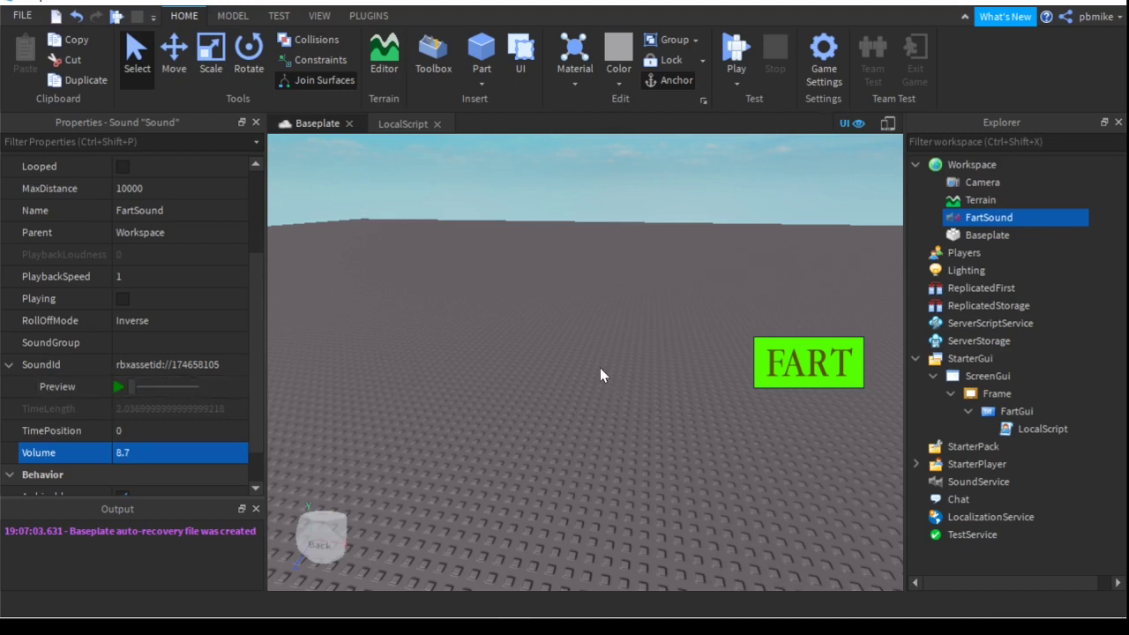
Rename the LocalScript to FartScript, keeping it inside FartGui
click(1023, 436)
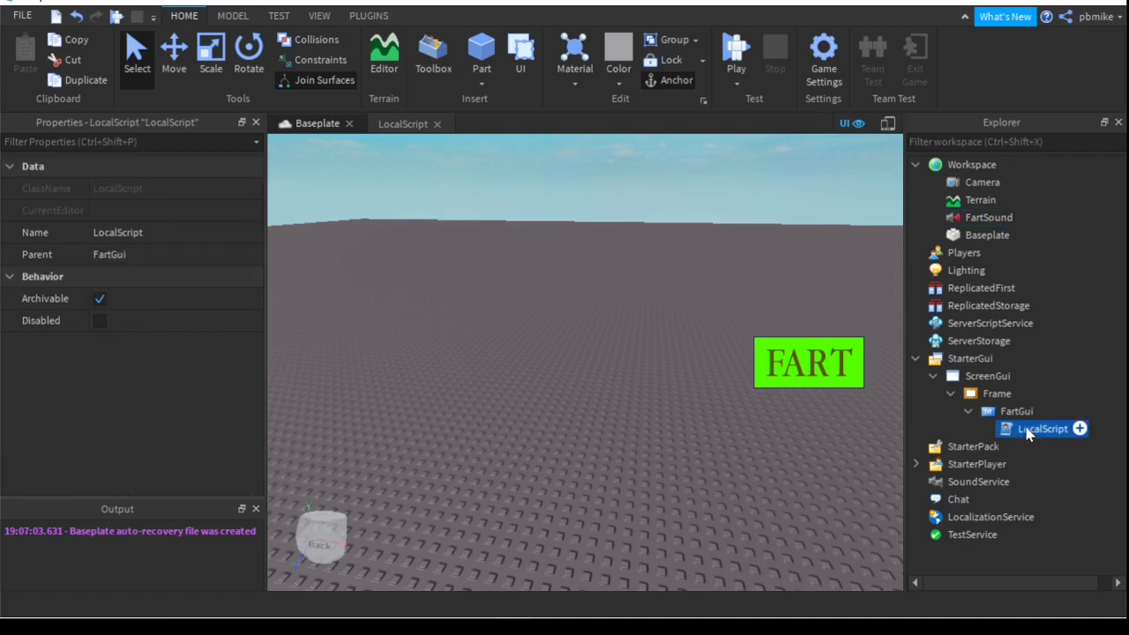
click(191, 235)
text(Fart)
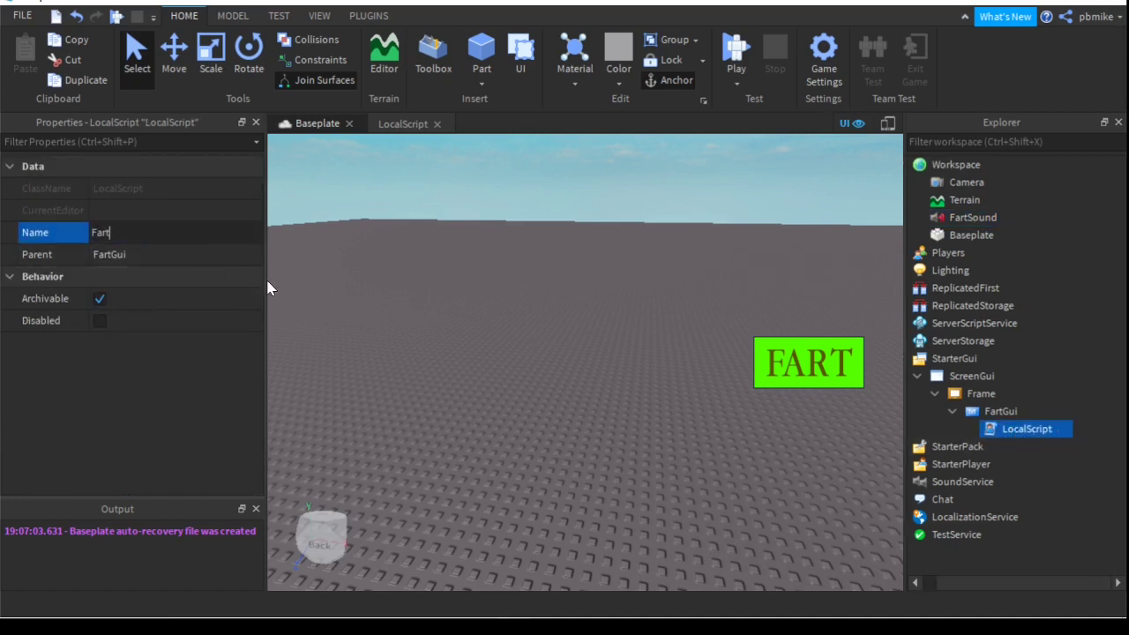
text(Script)
key(Return)
mouse_move(1037, 438)
mouse_down()
mouse_move(1014, 375)
mouse_move(465, 182)
mouse_move(1036, 417)
mouse_up()
In FartScript, declare local fartGui = script.Parent and local Fart = workspace.FartSound
double_click(1028, 429)
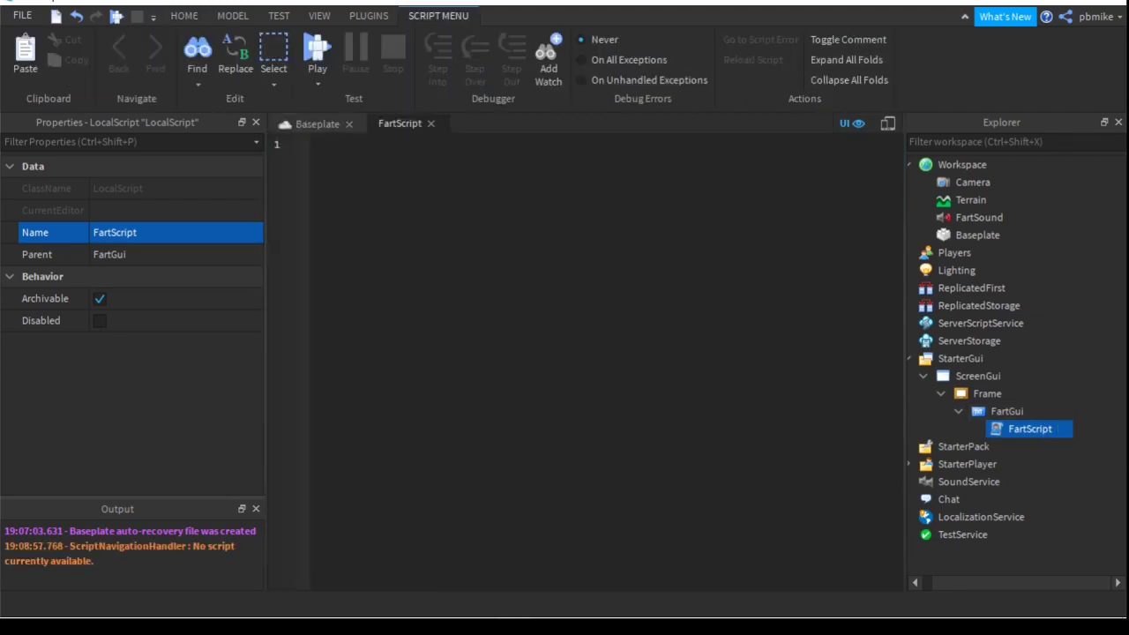
text(local)
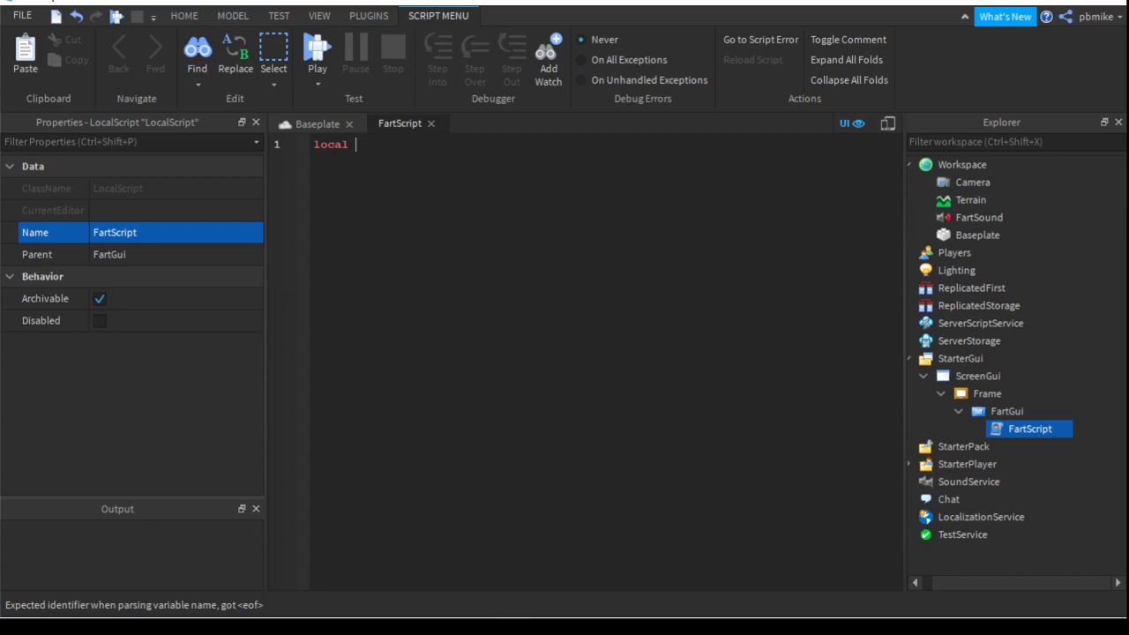
text( fartG)
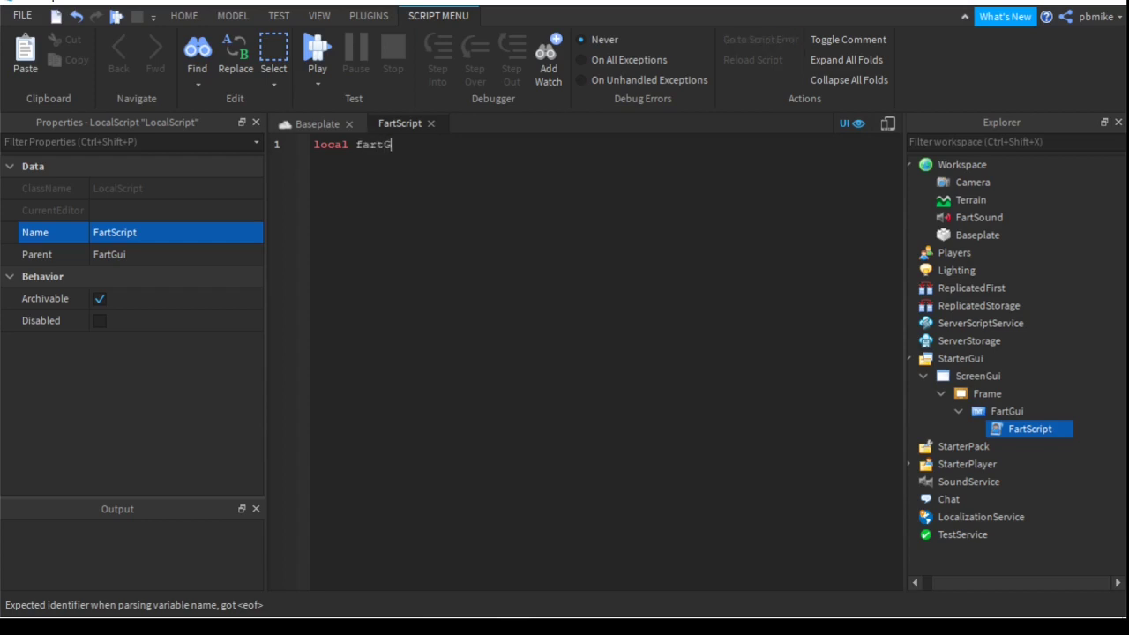
text(ui =)
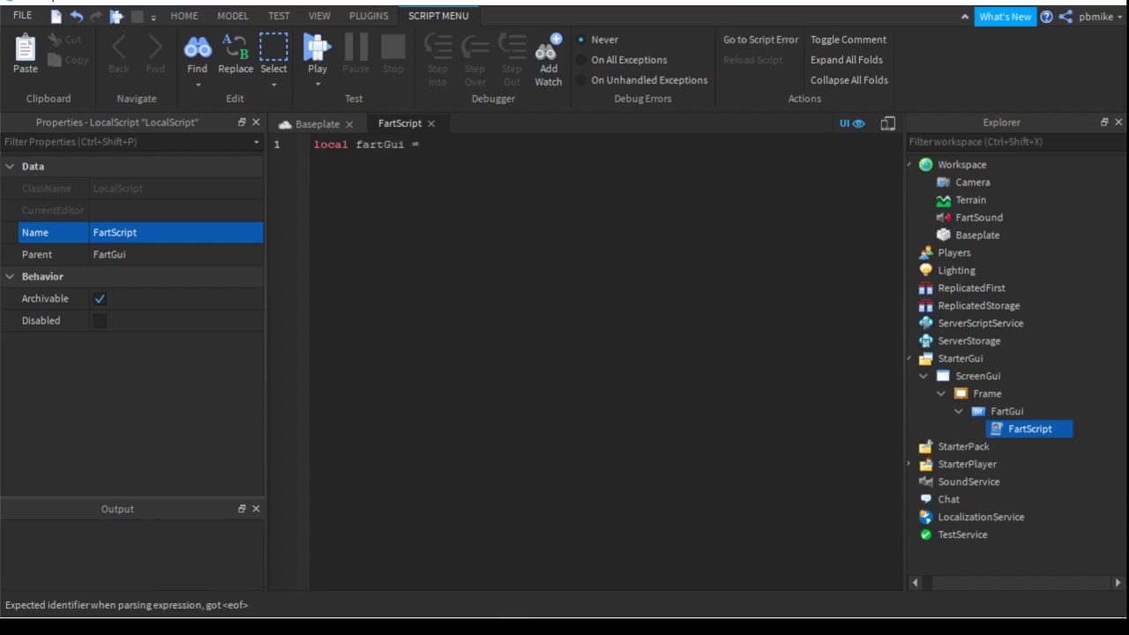
text( s)
key(Tab)
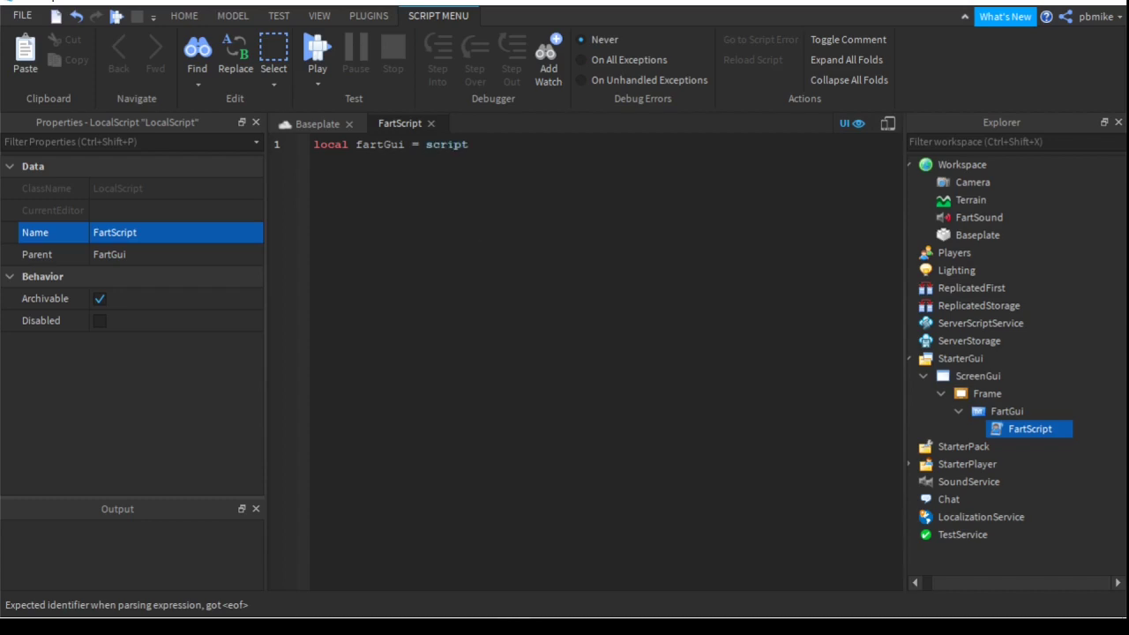
text(.P)
key(Tab)
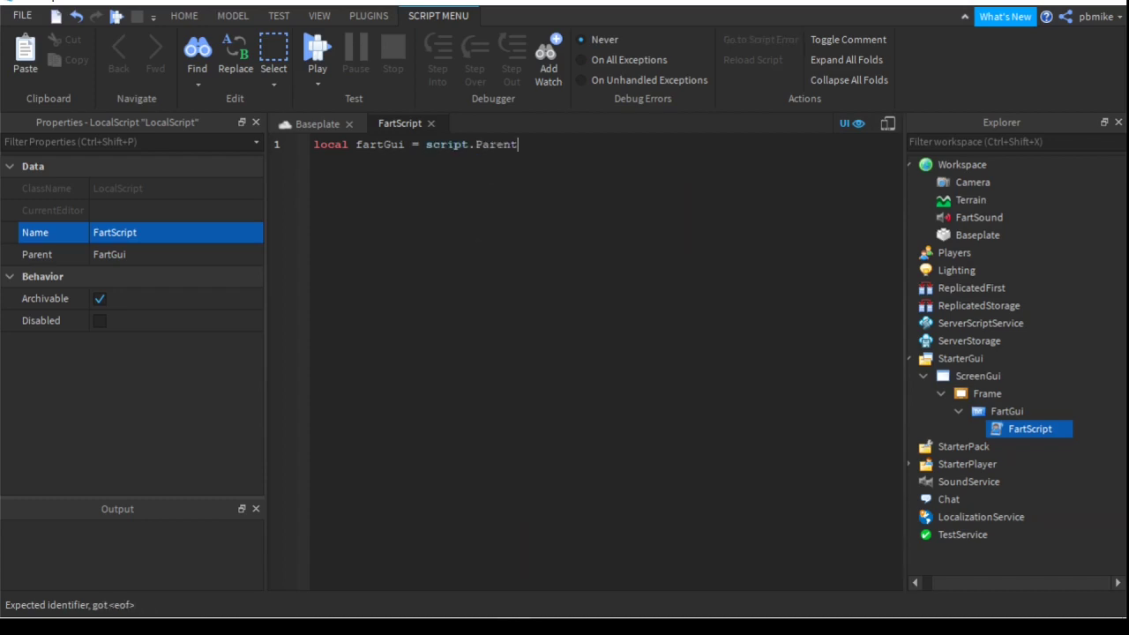
key(Return)
text(local)
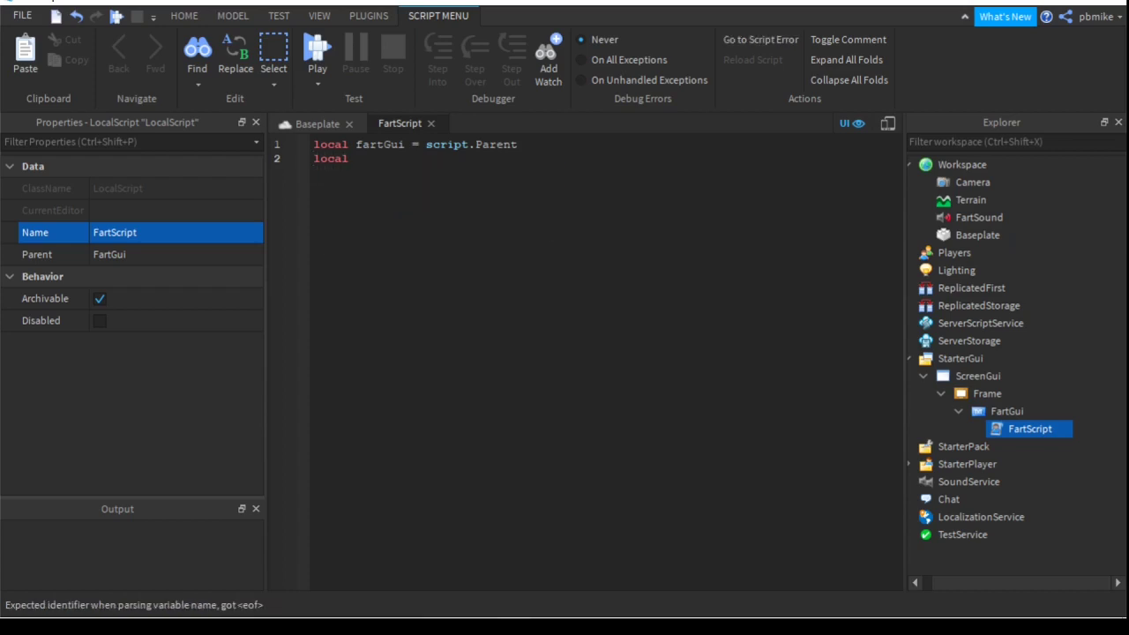
text( Fart = w)
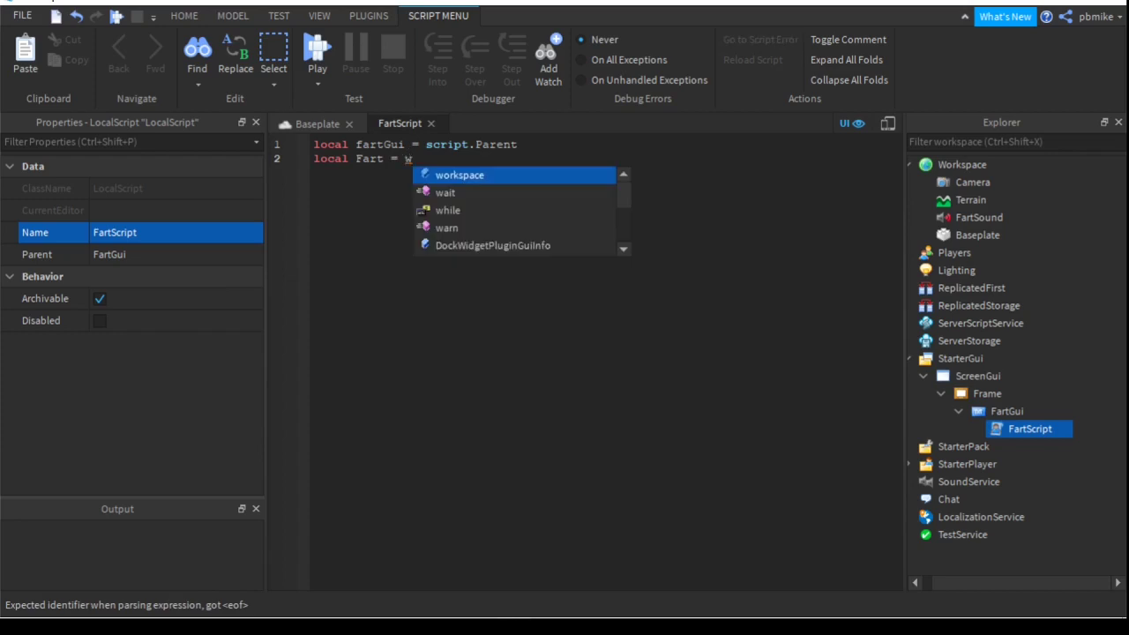
key(Tab)
text(.)
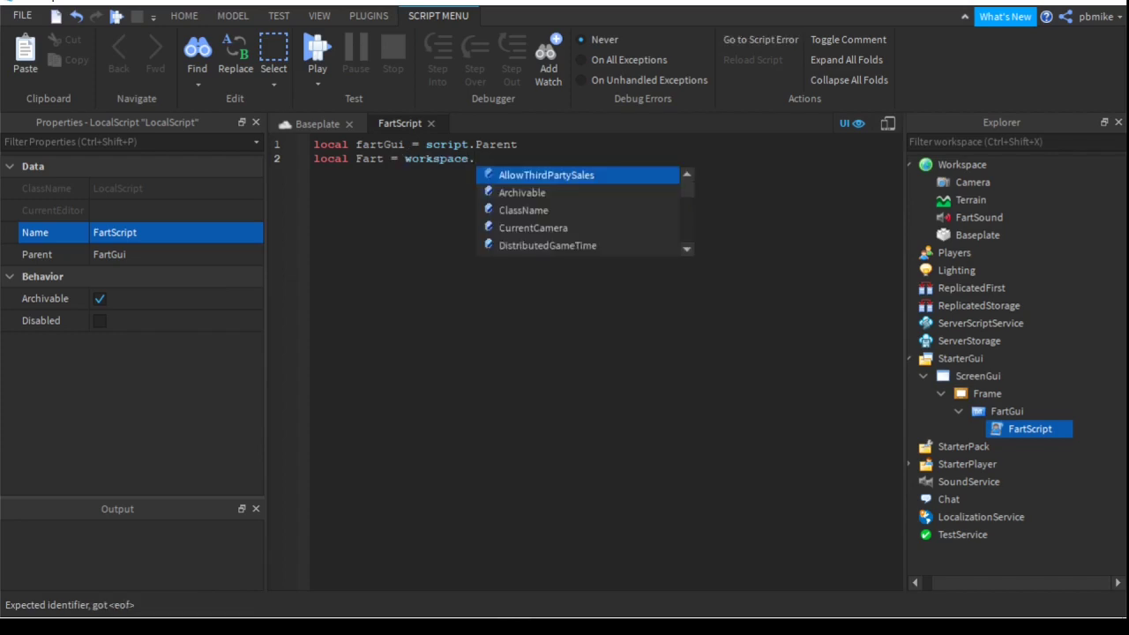
text(Fa)
key(Tab)
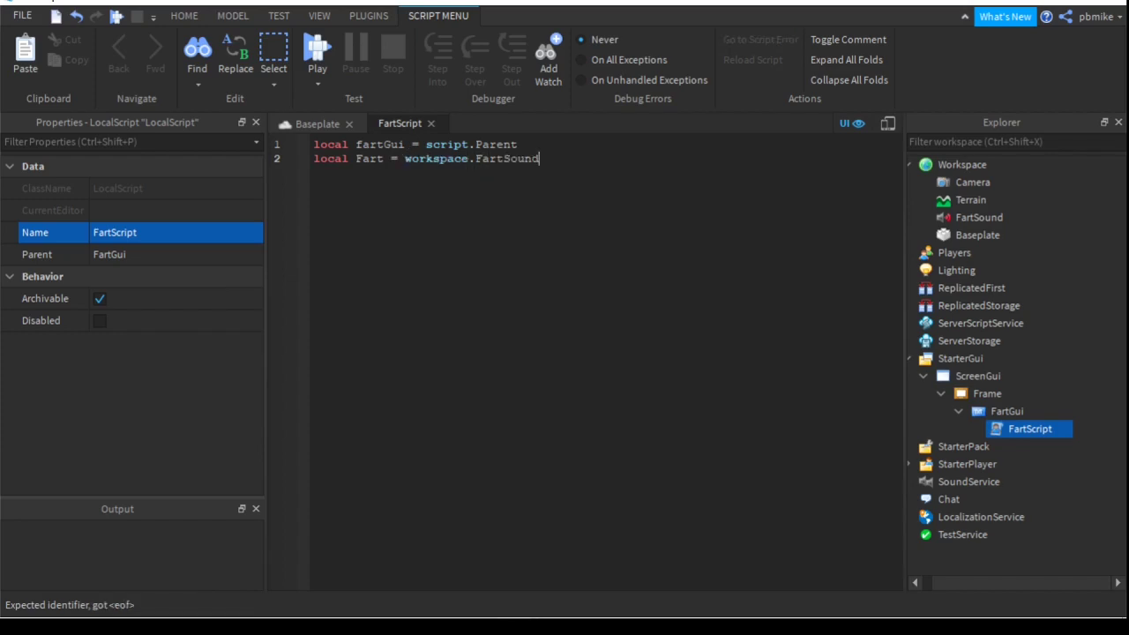
key(Return)
key(Return)
Write fartGui.MouseButton1Click:Connect(function() with its closing end)
text(fa)
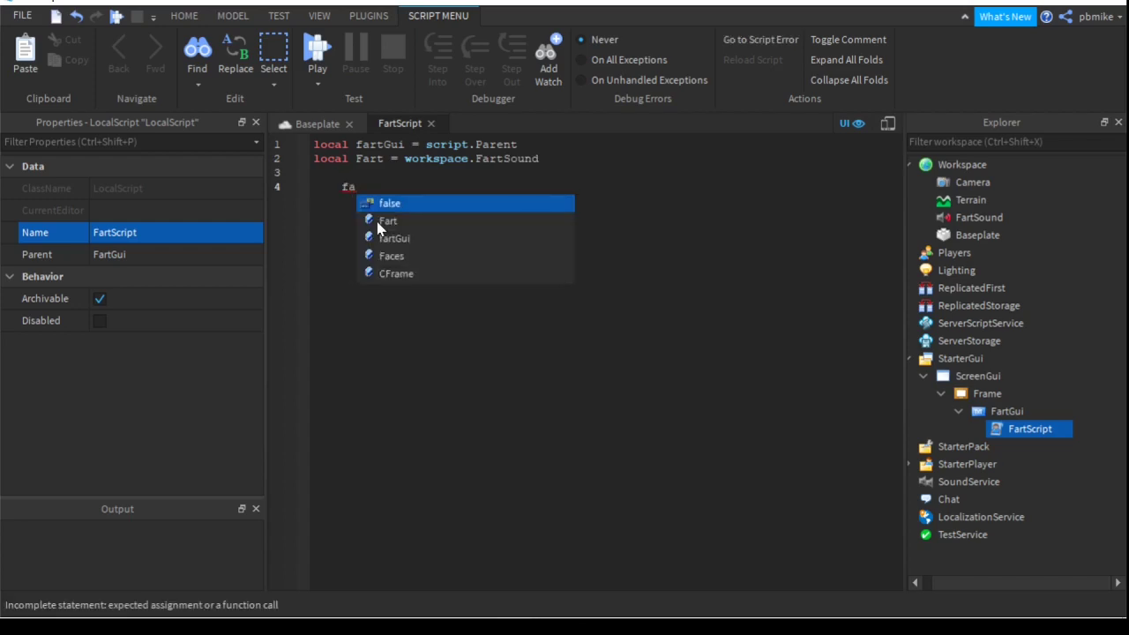
key(Down)
key(Down)
key(Tab)
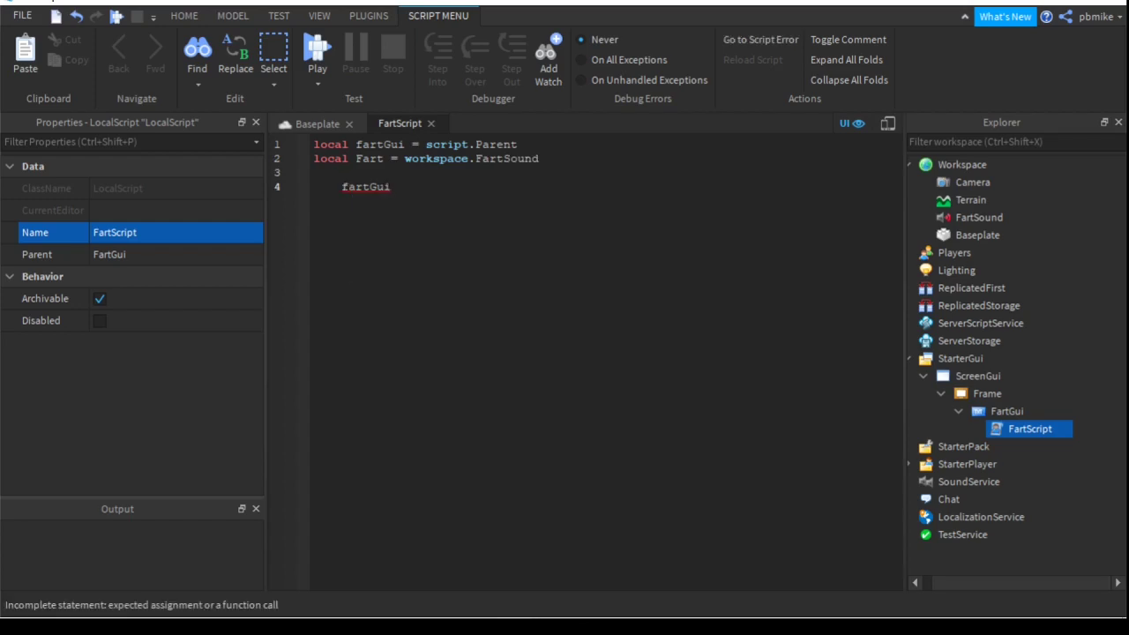
text(.M)
key(Tab)
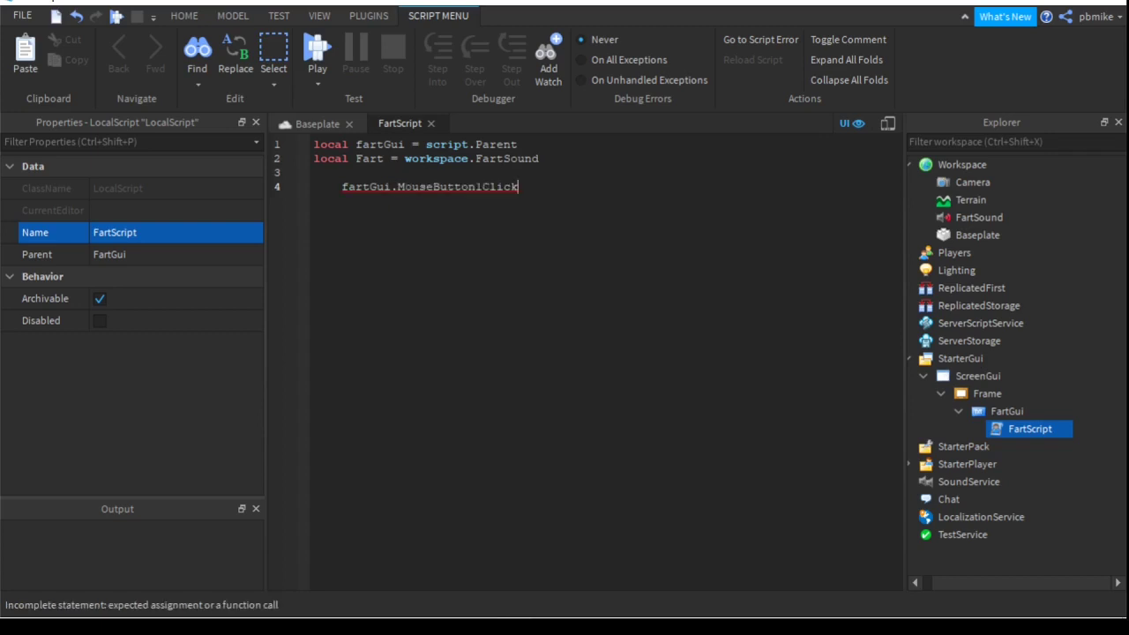
text(:C)
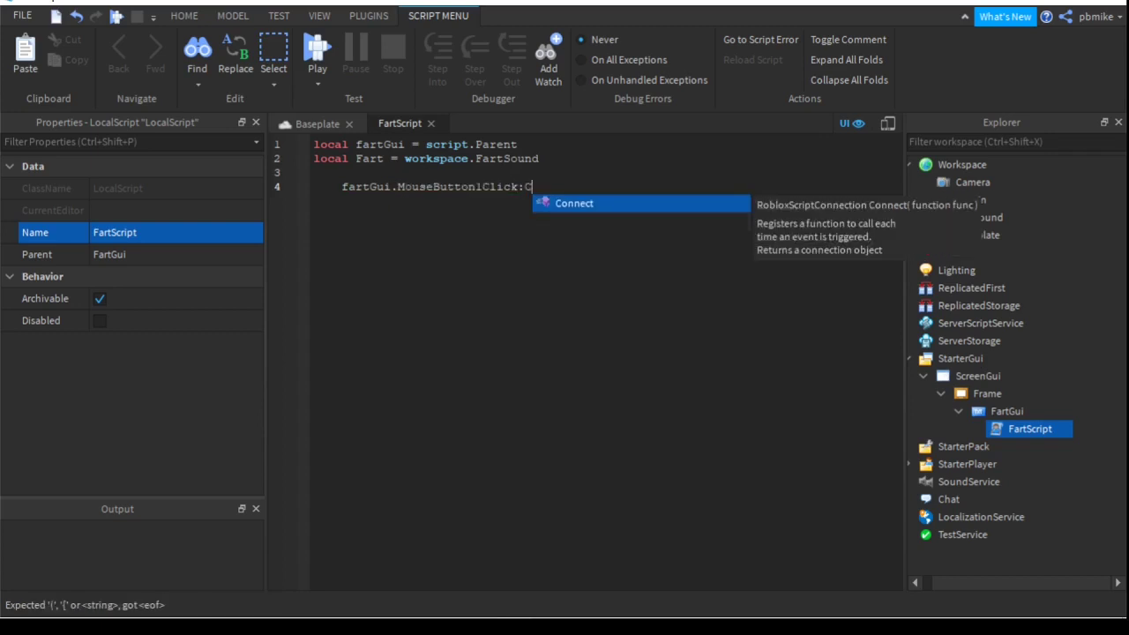
key(Tab)
text(fun)
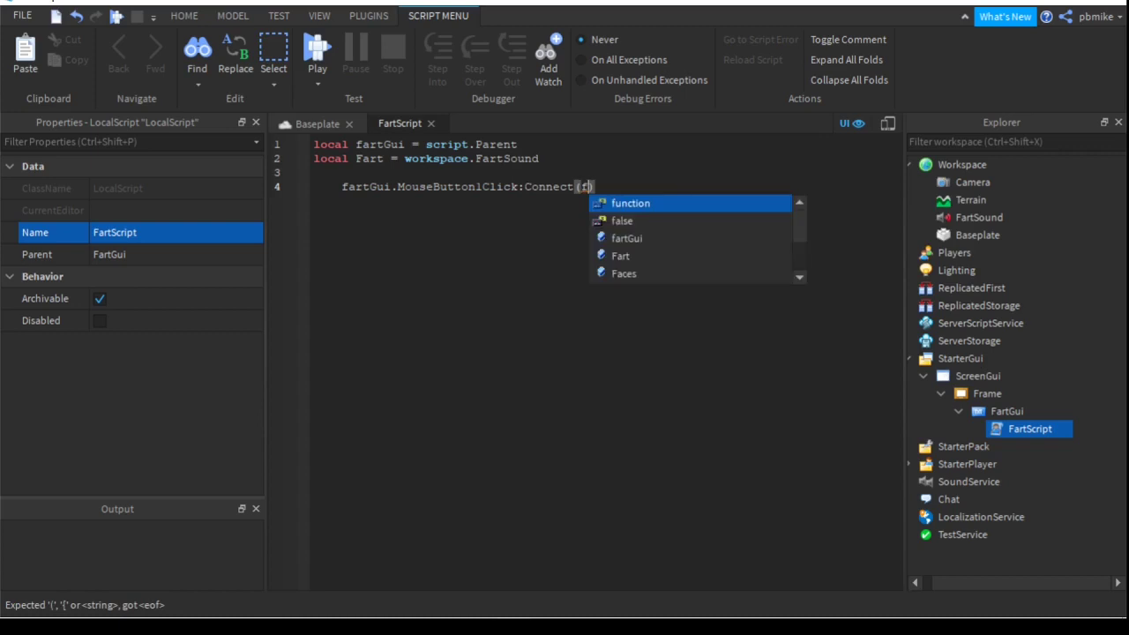
key(Tab)
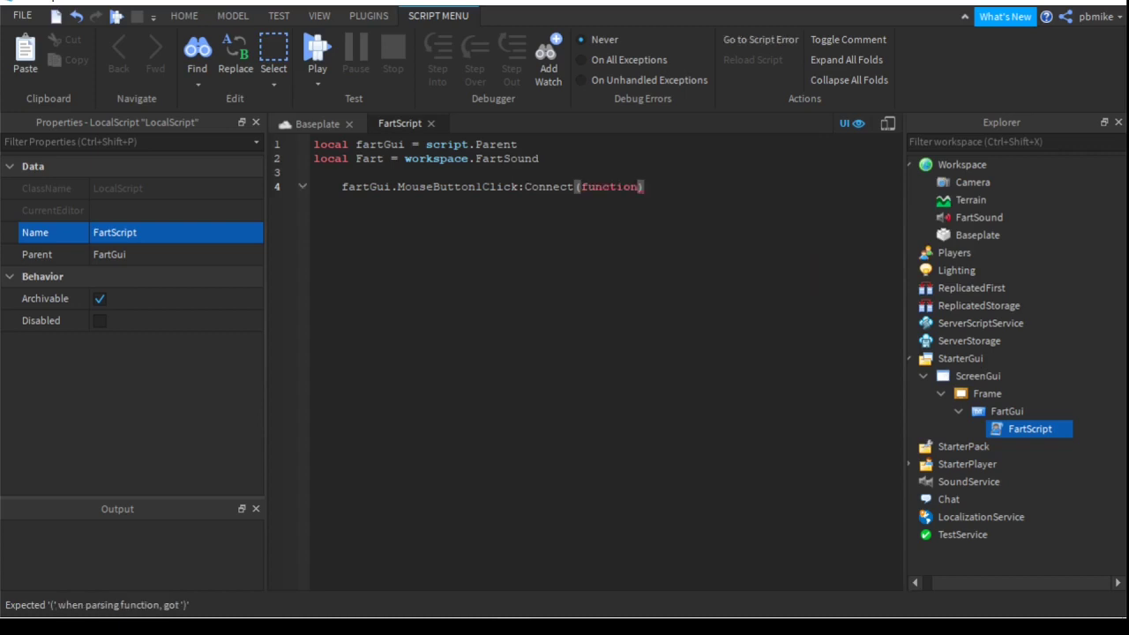
text(())
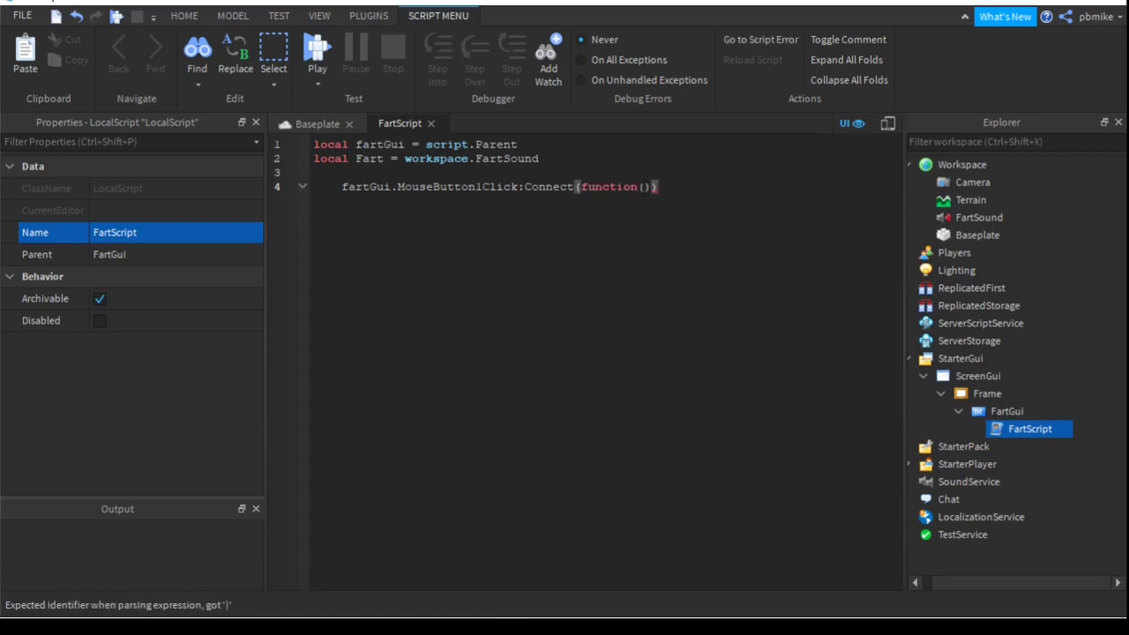
key(Return)
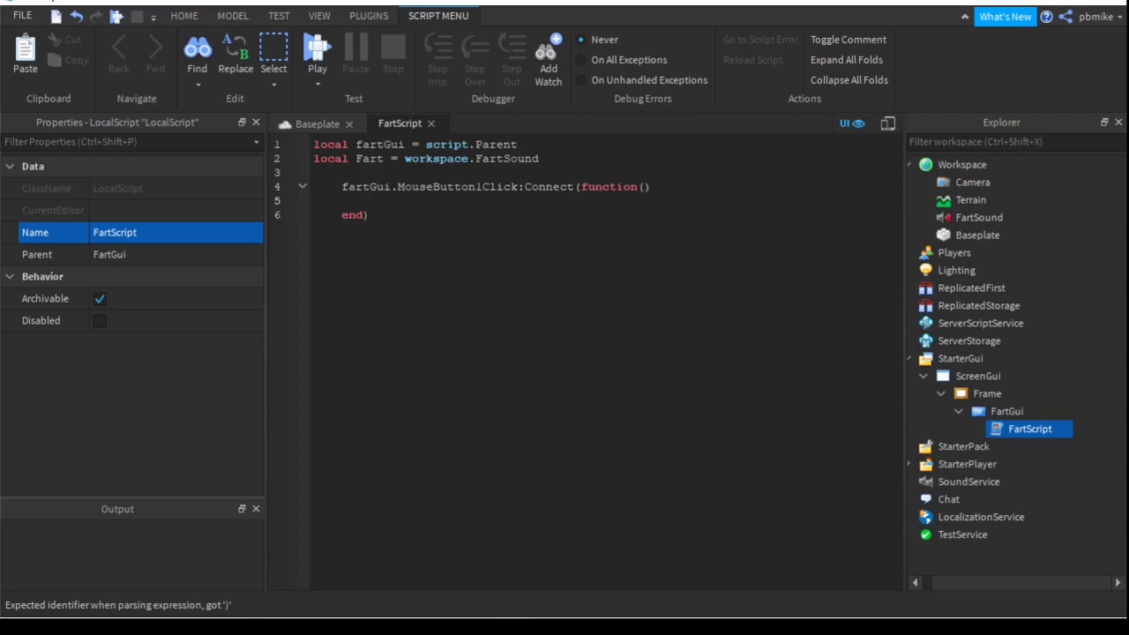
Add Fart:Play() inside the click function
text(Fart)
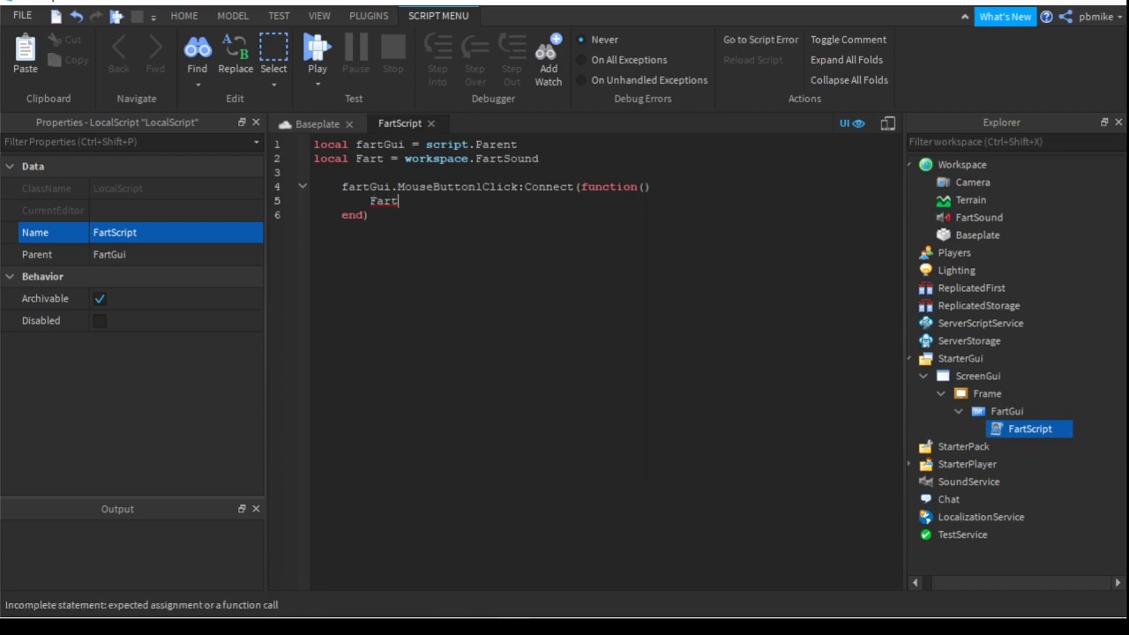
text(:)
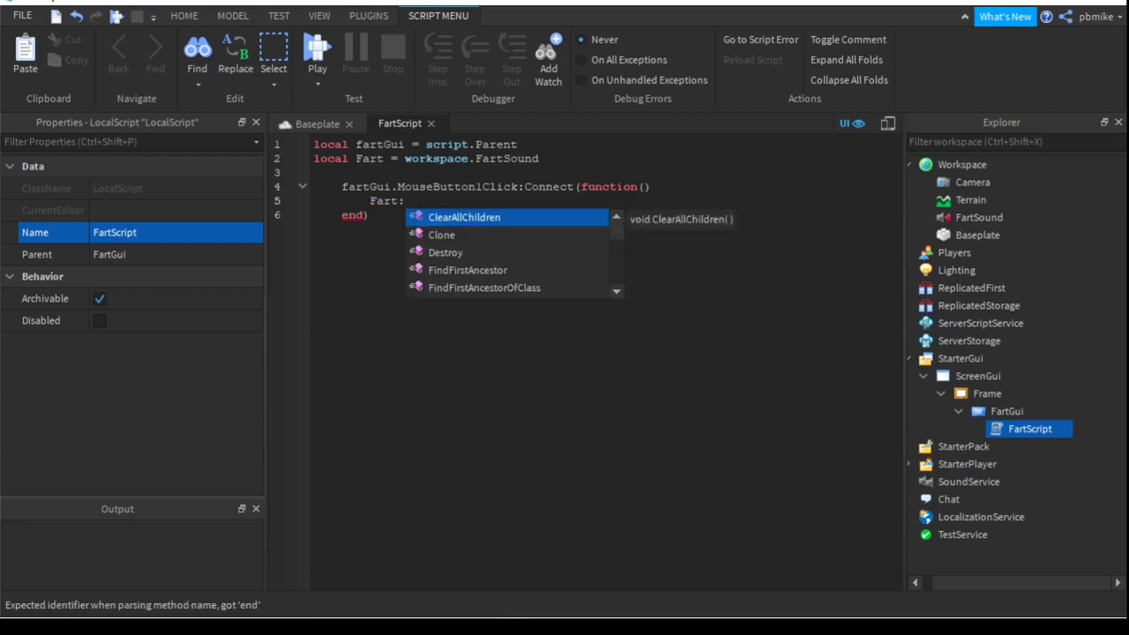
text(Pl)
key(Tab)
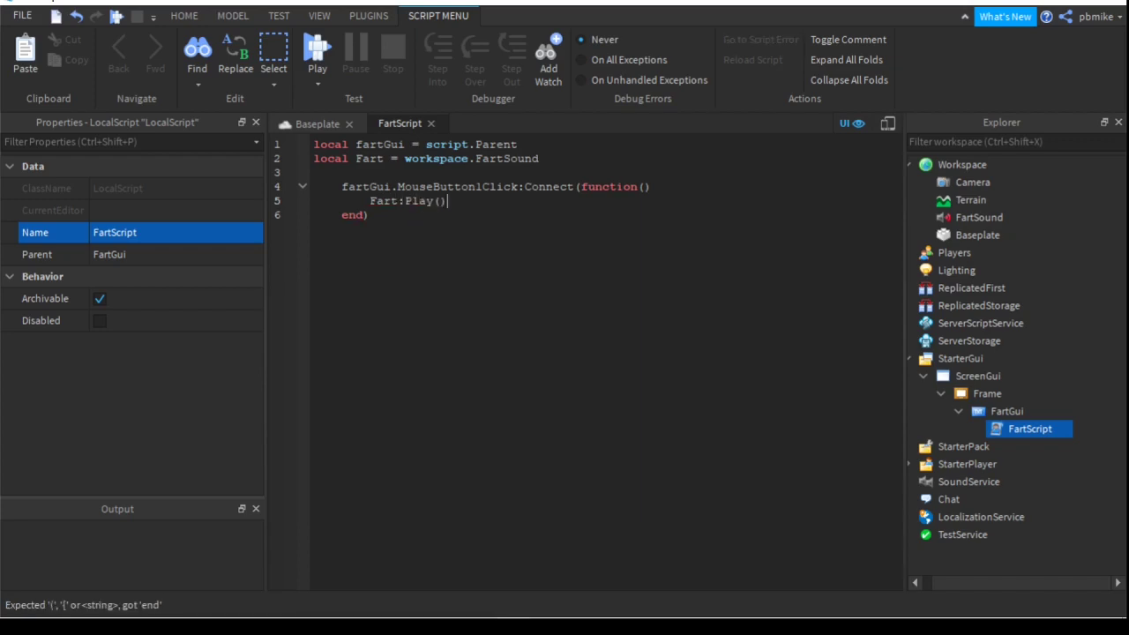
text(()
key(BackSpace)
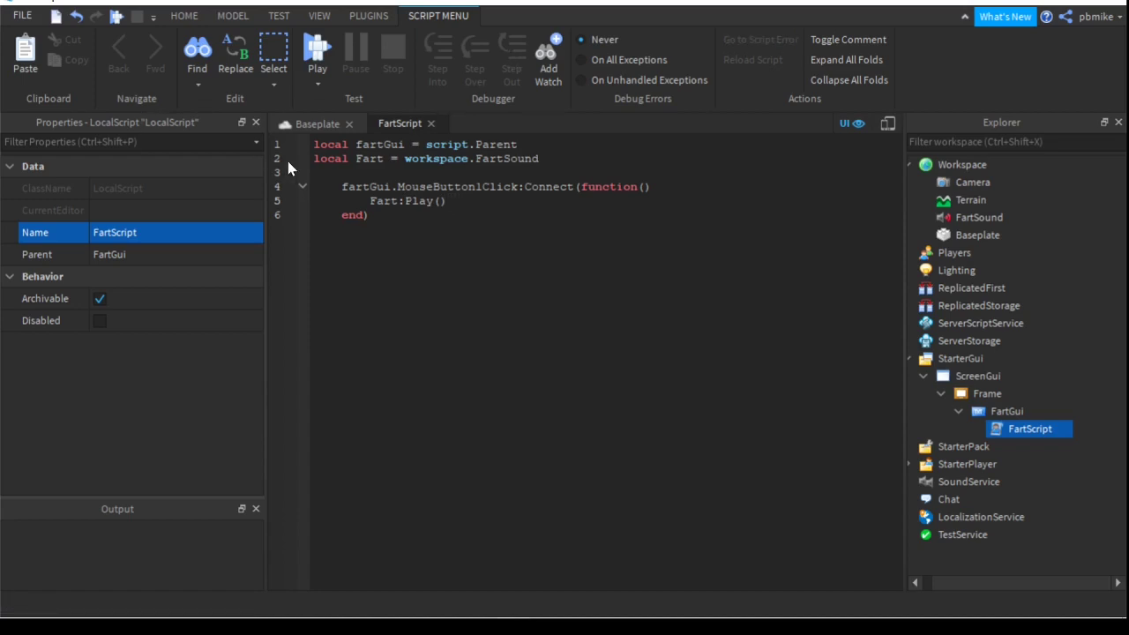
Start a playtest from the Baseplate, clear the Output, close the popup, and click FART
click(298, 125)
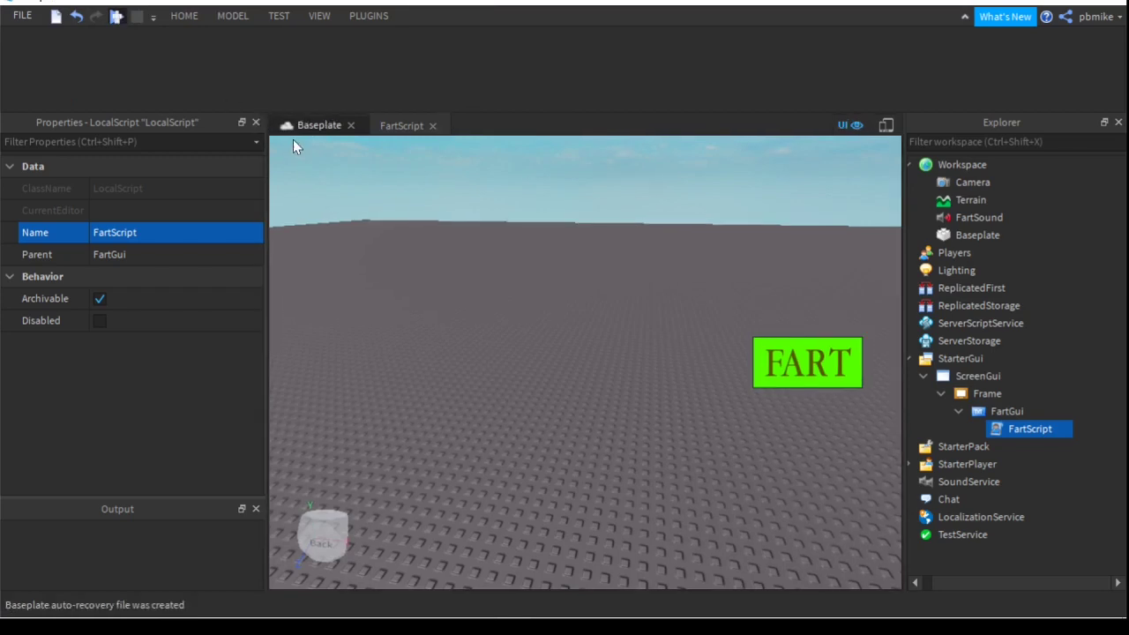
key(F5)
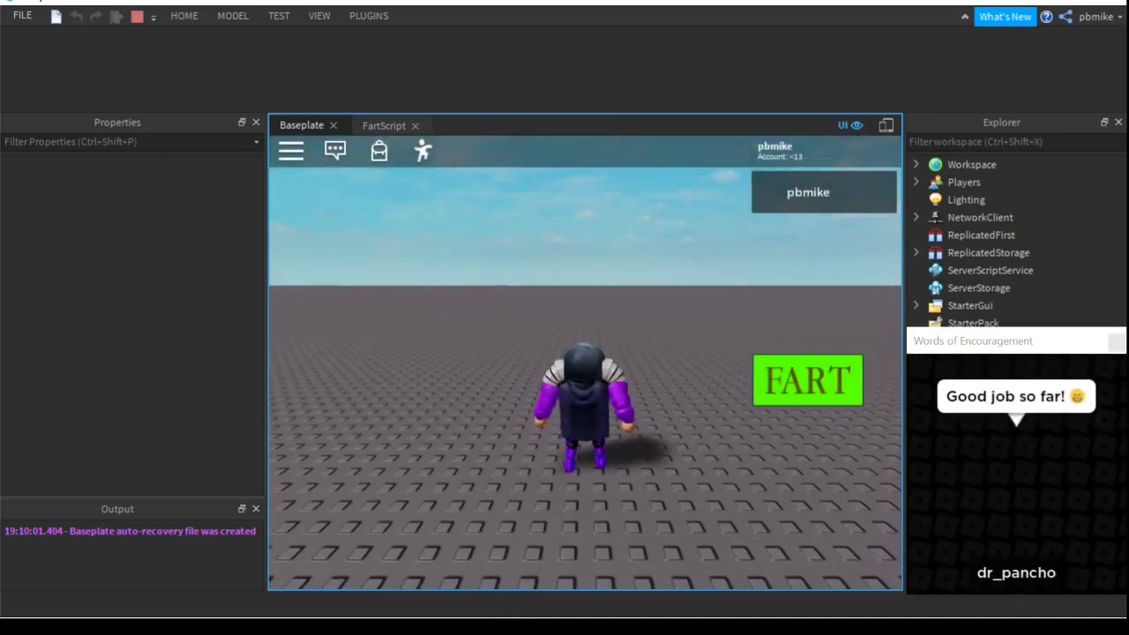
right_click(300, 545)
click(286, 593)
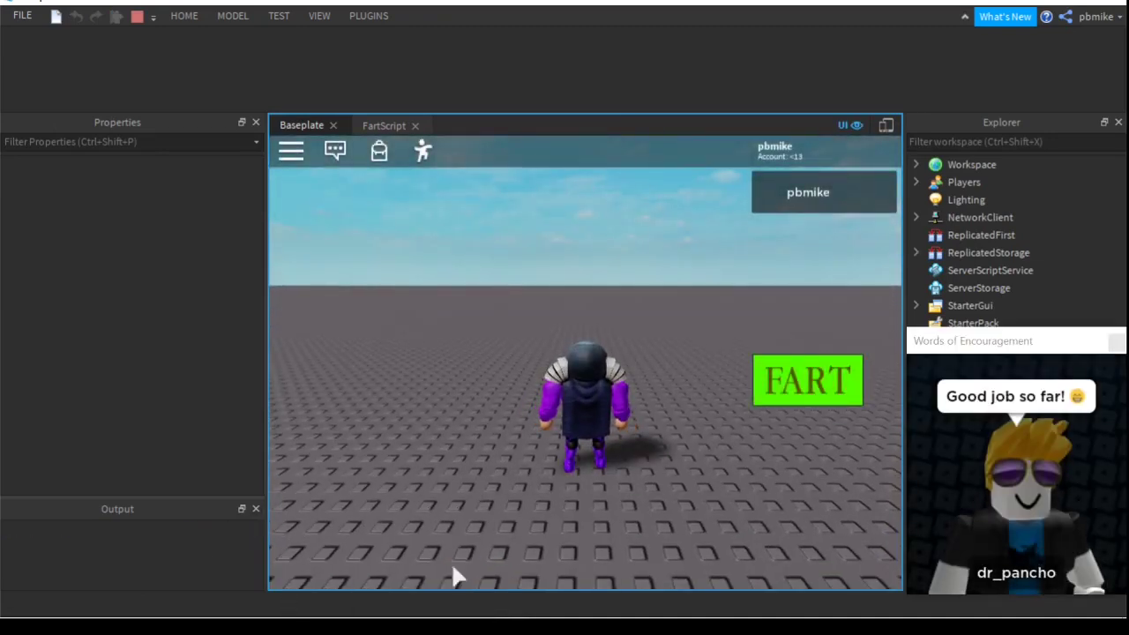
click(1117, 343)
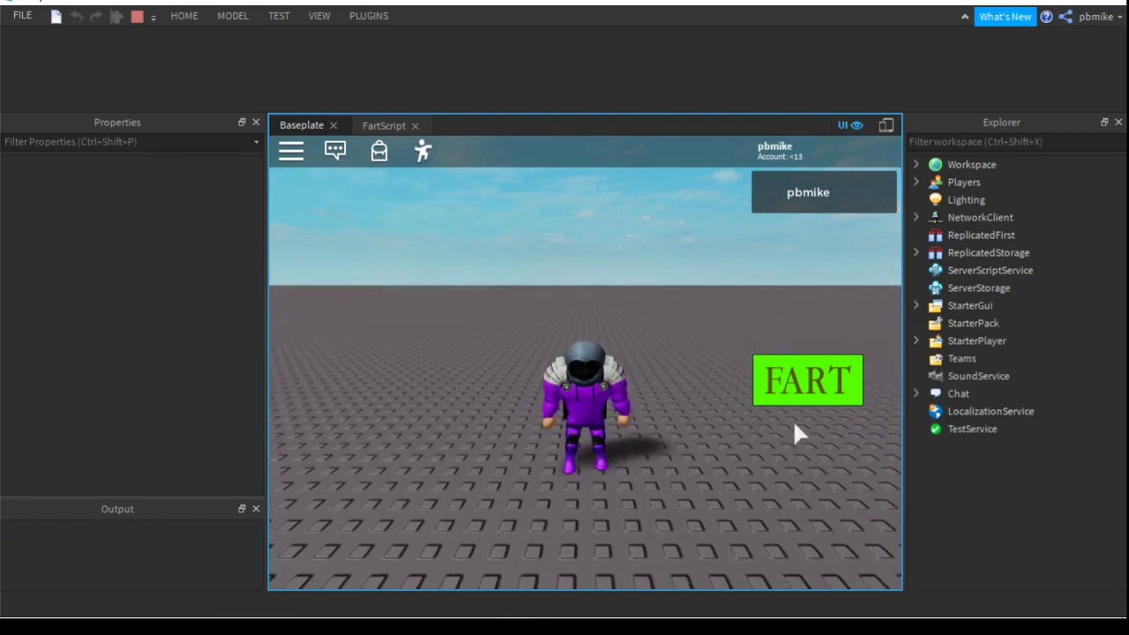
click(780, 388)
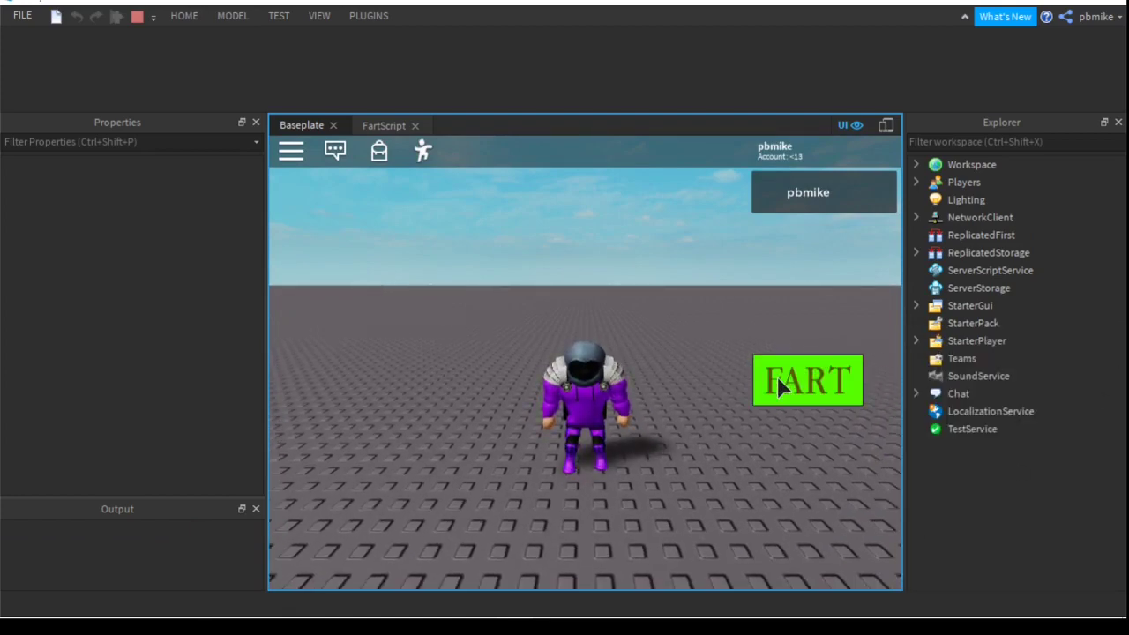